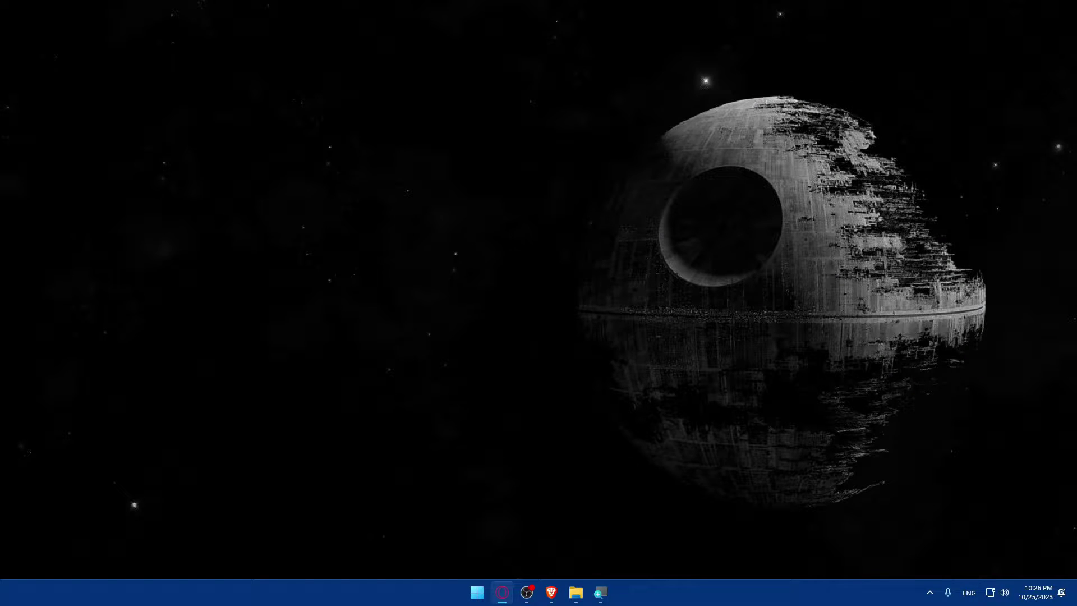
- Launch Brave, search Google for 'zapier' and highlight the official Zapier result title
{"action": "left_click", "coordinate": [550, 592]}
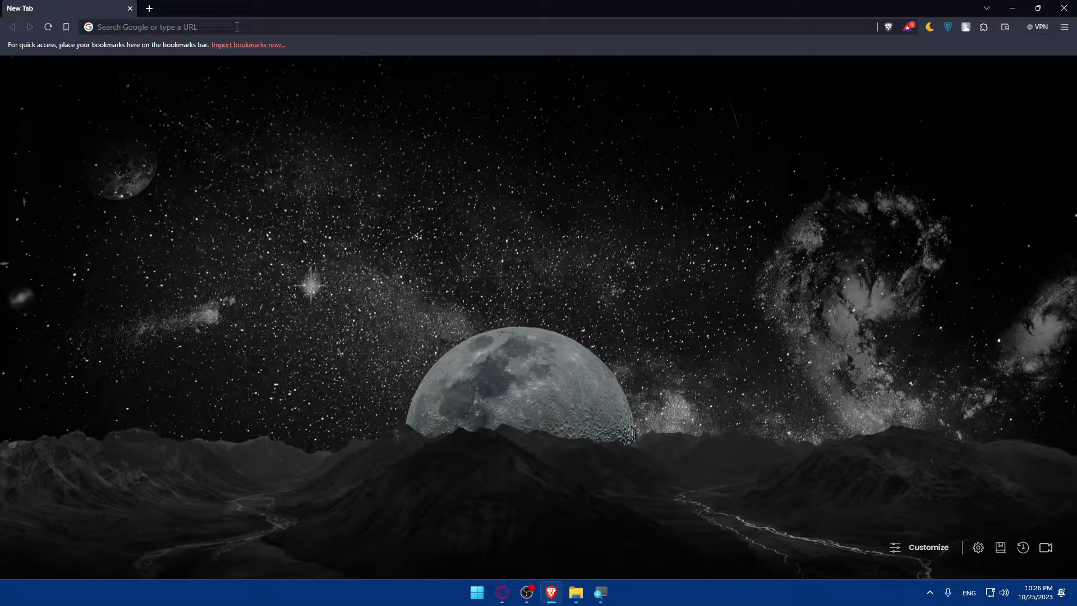
{"action": "left_click", "coordinate": [237, 26]}
{"action": "type", "text": "zapie"}
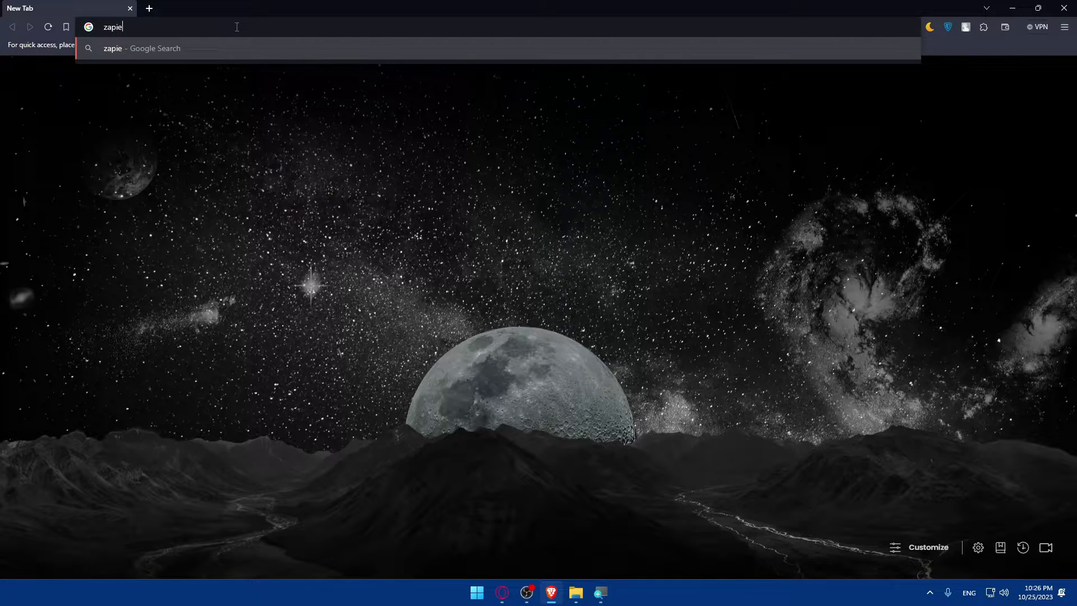
{"action": "type", "text": "r"}
{"action": "key", "text": "Return"}
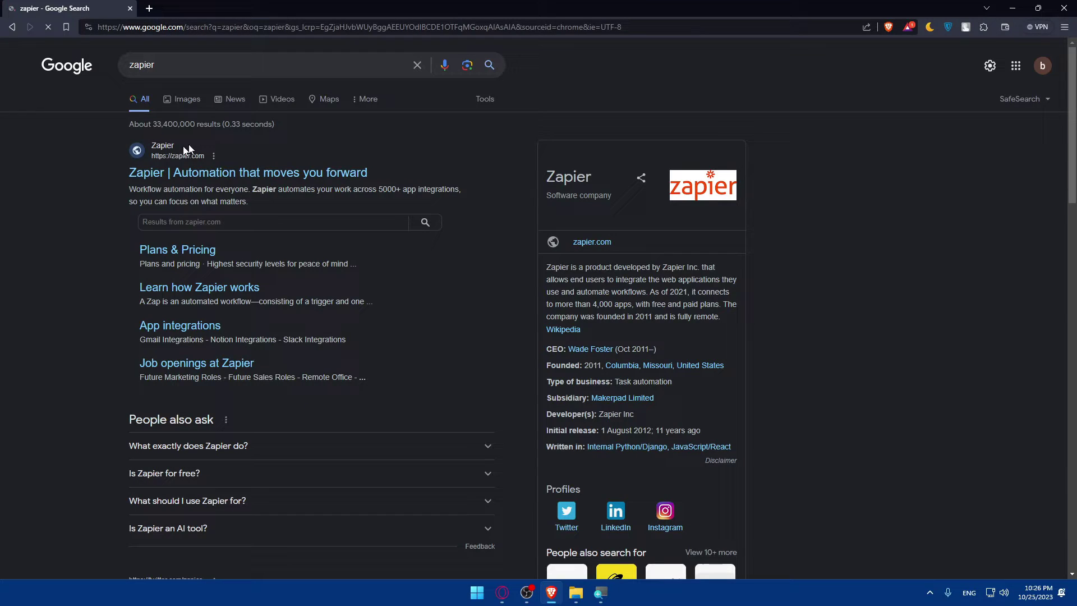
{"action": "left_click_drag", "start_coordinate": [124, 173], "coordinate": [367, 174]}
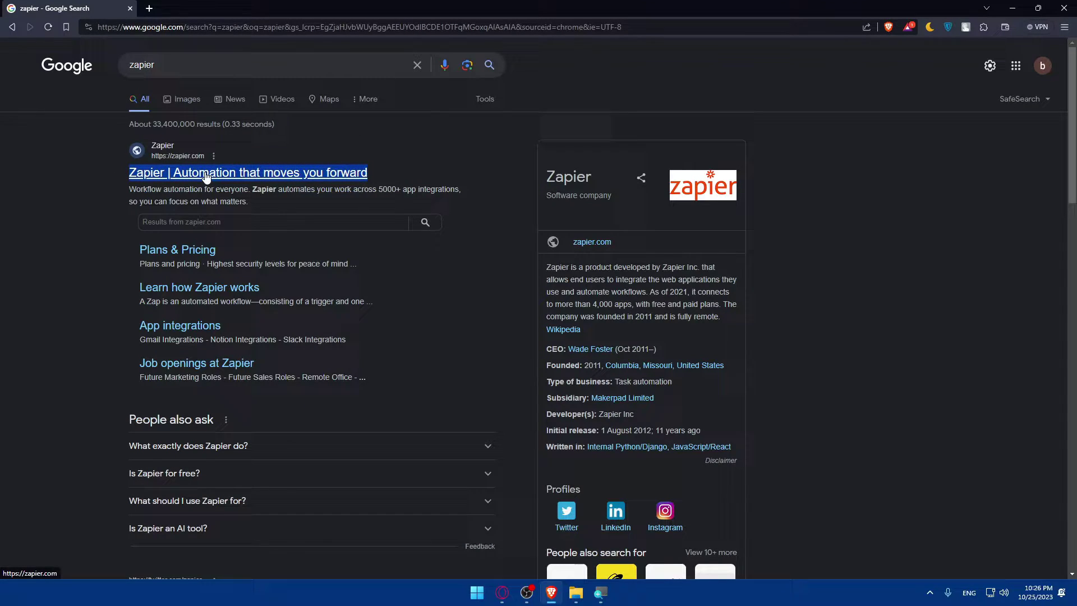
- Open the 'Zapier | Automation that moves you forward' result and scroll through zapier.com
{"action": "left_click", "coordinate": [322, 177]}
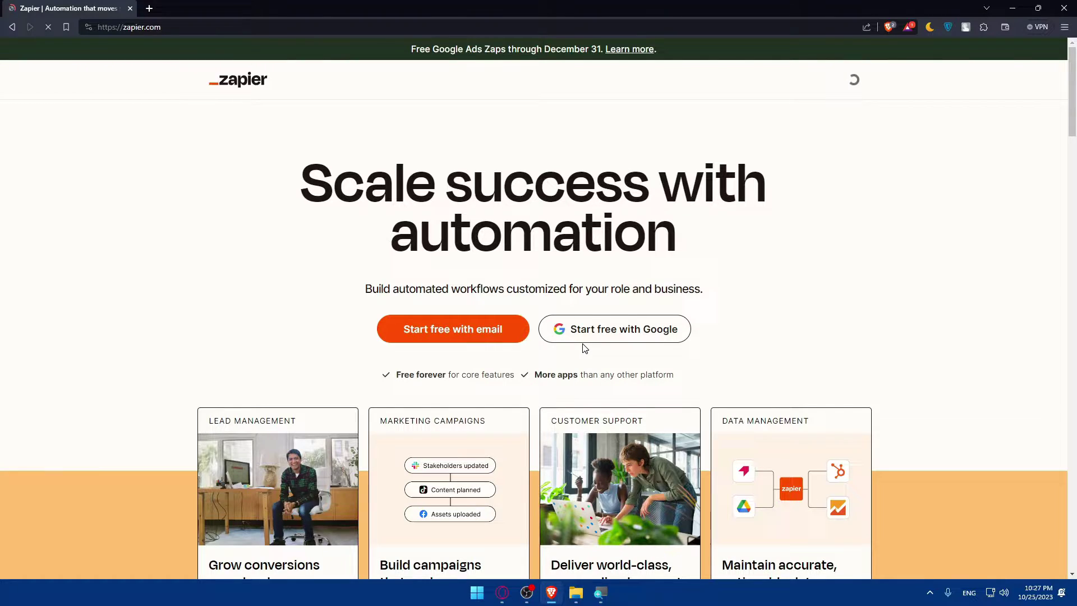
{"action": "scroll", "coordinate": [583, 346], "scroll_direction": "down", "scroll_amount": 3}
{"action": "scroll", "coordinate": [517, 259], "scroll_direction": "down", "scroll_amount": 6}
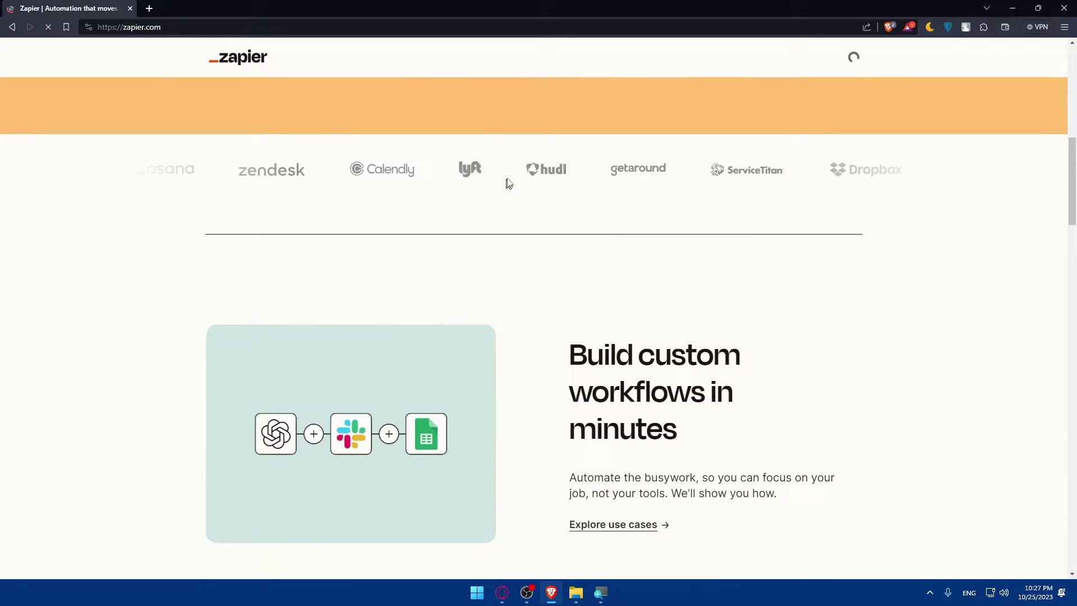
{"action": "scroll", "coordinate": [508, 184], "scroll_direction": "down", "scroll_amount": 4}
{"action": "scroll", "coordinate": [548, 200], "scroll_direction": "up", "scroll_amount": 1}
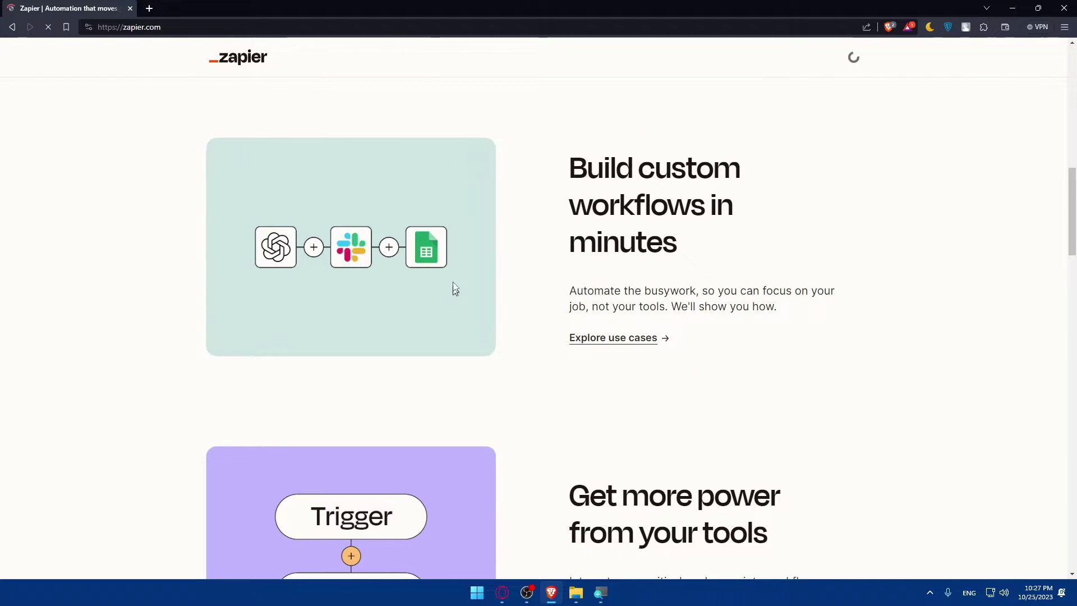
{"action": "scroll", "coordinate": [590, 235], "scroll_direction": "down", "scroll_amount": 20}
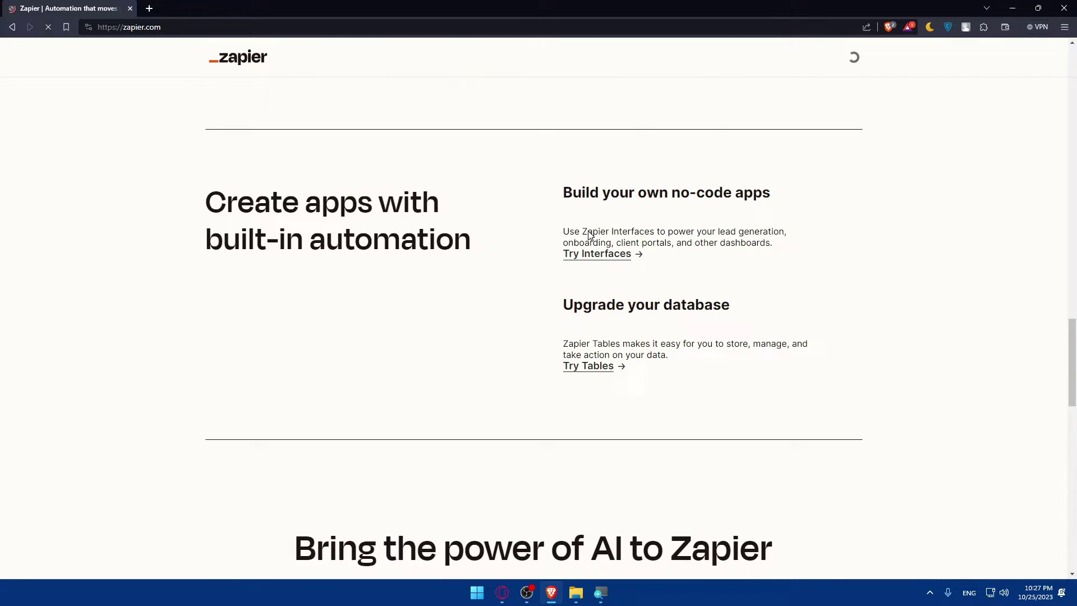
{"action": "scroll", "coordinate": [590, 234], "scroll_direction": "up", "scroll_amount": 20}
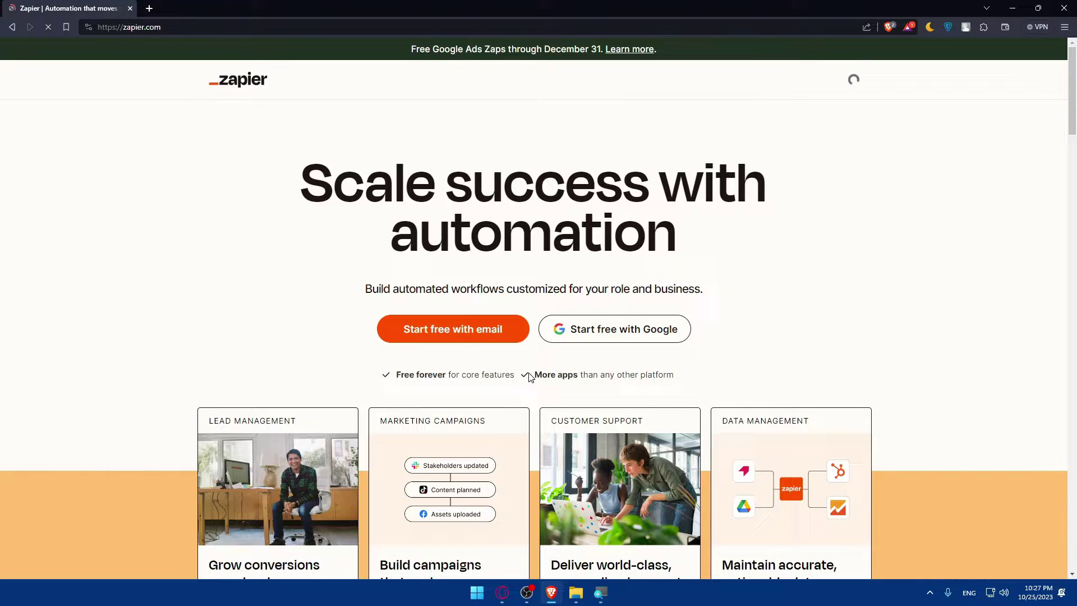
- Start free with Google, choose the Google account, and look over the example automation sentence
{"action": "left_click", "coordinate": [619, 329]}
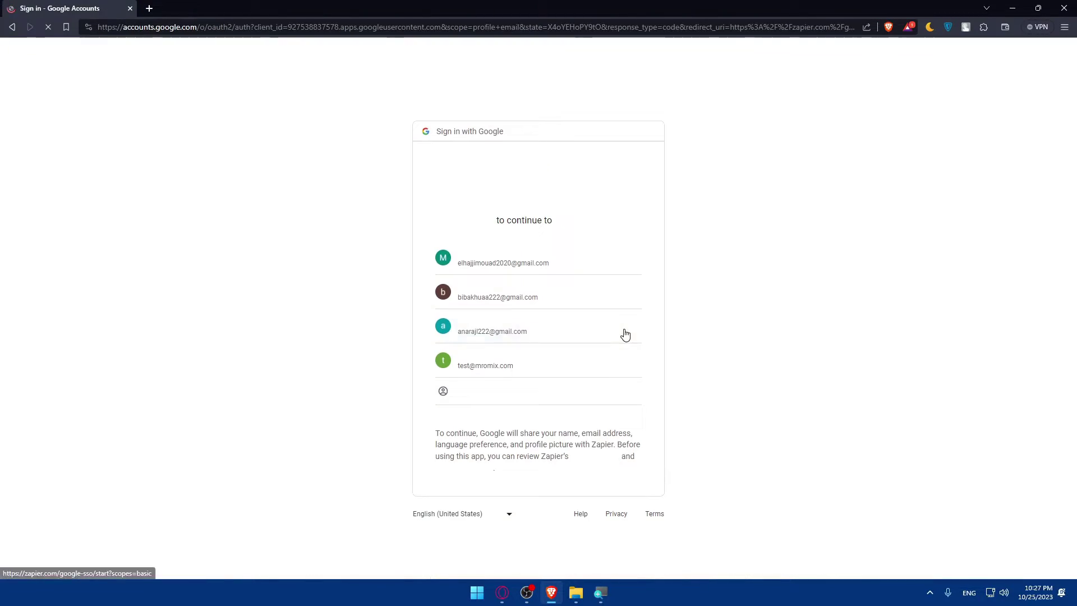
{"action": "left_click", "coordinate": [521, 294]}
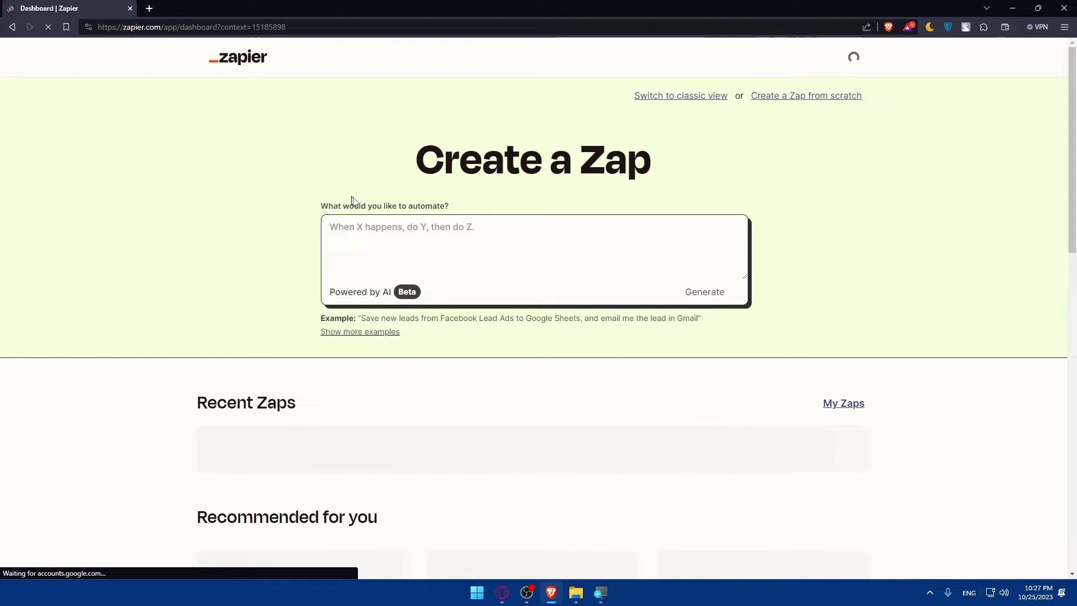
{"action": "scroll", "coordinate": [479, 298], "scroll_direction": "down", "scroll_amount": 6}
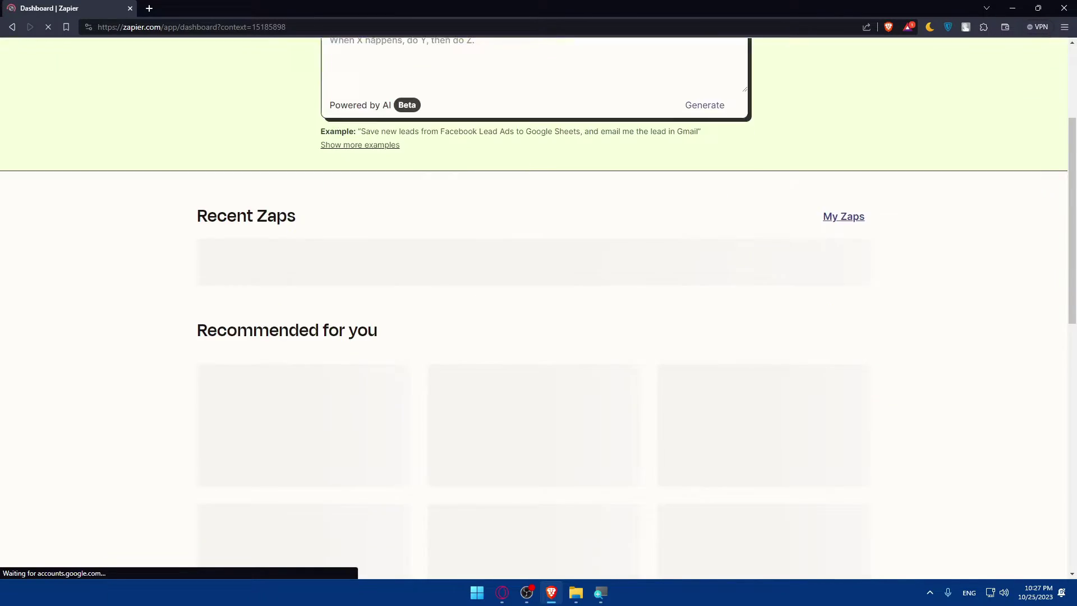
{"action": "scroll", "coordinate": [498, 257], "scroll_direction": "up", "scroll_amount": 6}
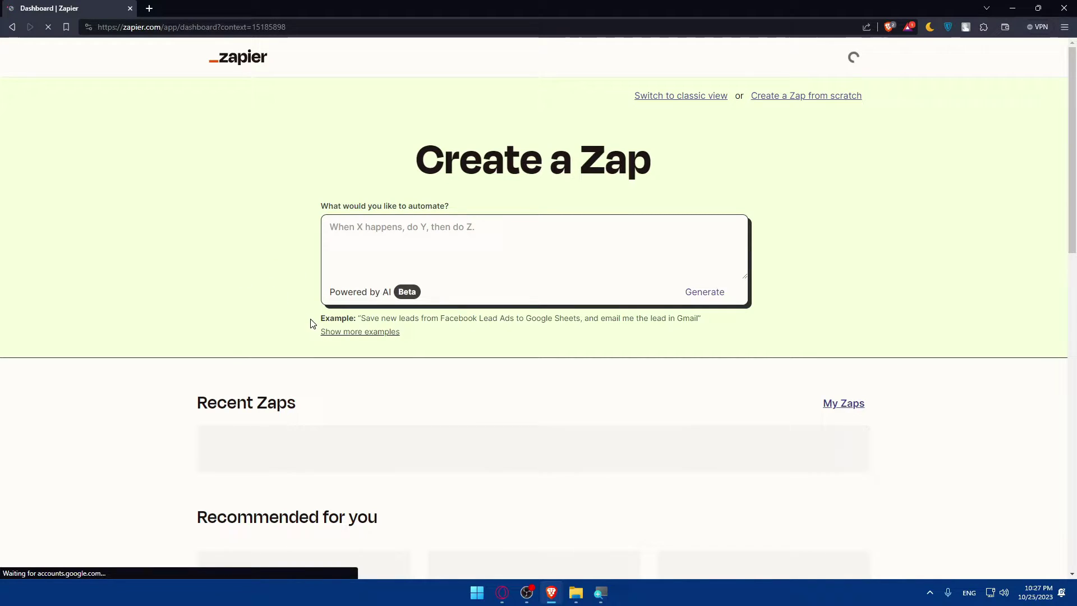
{"action": "left_click_drag", "start_coordinate": [313, 325], "coordinate": [432, 329]}
{"action": "left_click", "coordinate": [448, 344]}
- Move the example Facebook Lead Ads to Google Sheets and Gmail sentence into the request box and generate
{"action": "left_click_drag", "start_coordinate": [438, 318], "coordinate": [360, 318]}
{"action": "key", "text": "ctrl+c"}
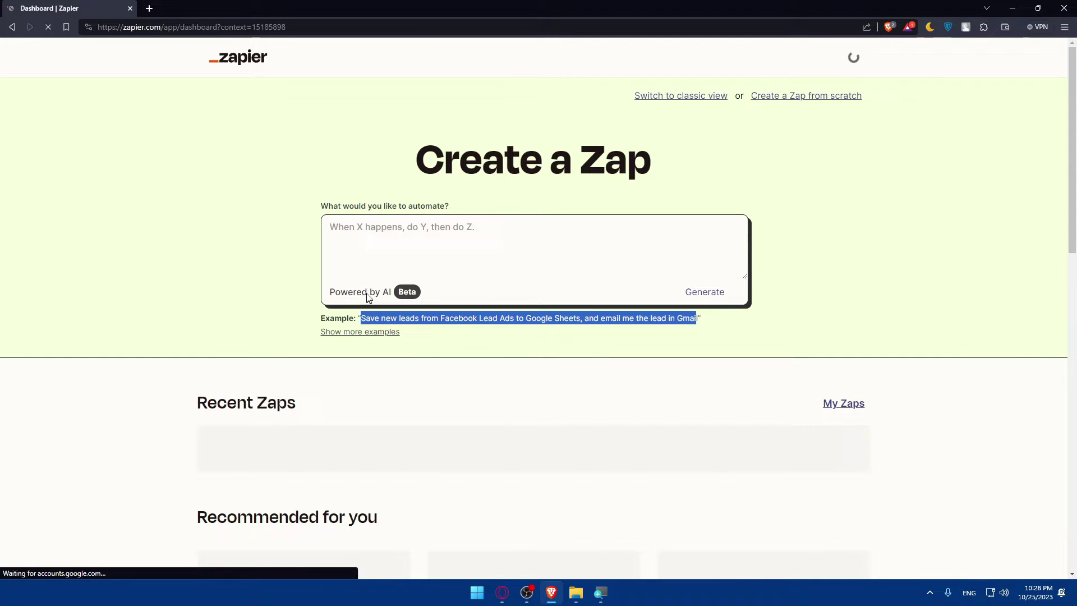
{"action": "left_click_drag", "start_coordinate": [527, 318], "coordinate": [504, 241]}
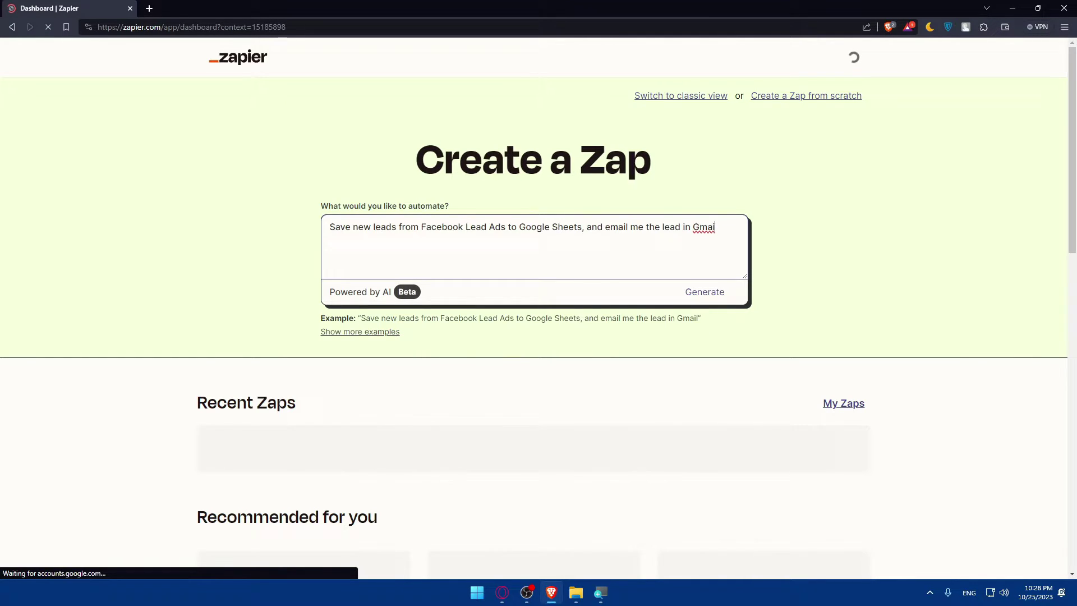
{"action": "left_click", "coordinate": [688, 297]}
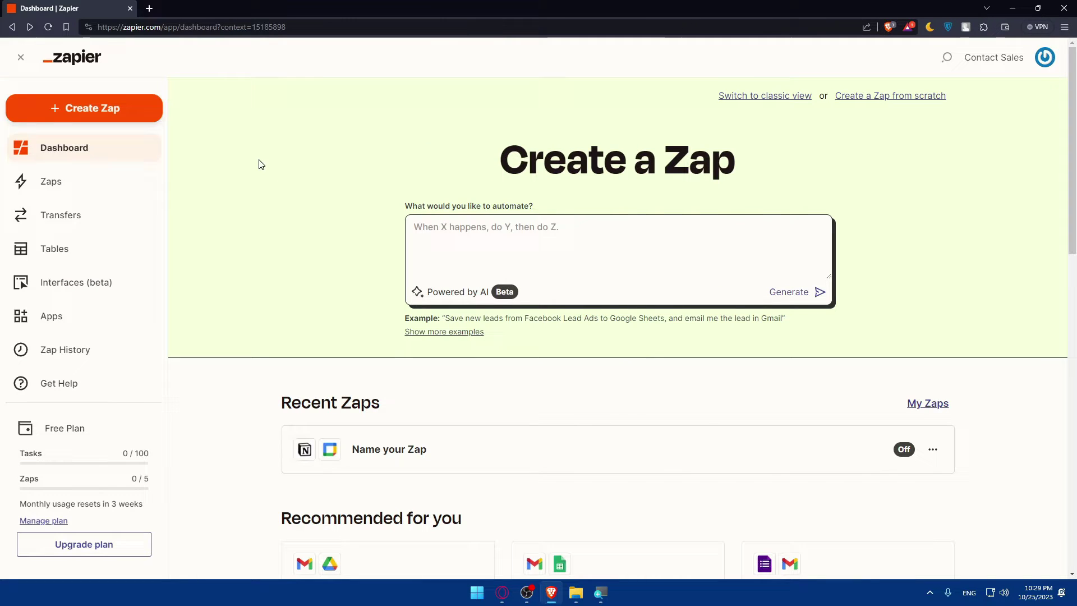
- Reload the dashboard, paste the example sentence ending 'Gmail' into the request box, and generate
{"action": "left_click", "coordinate": [48, 27]}
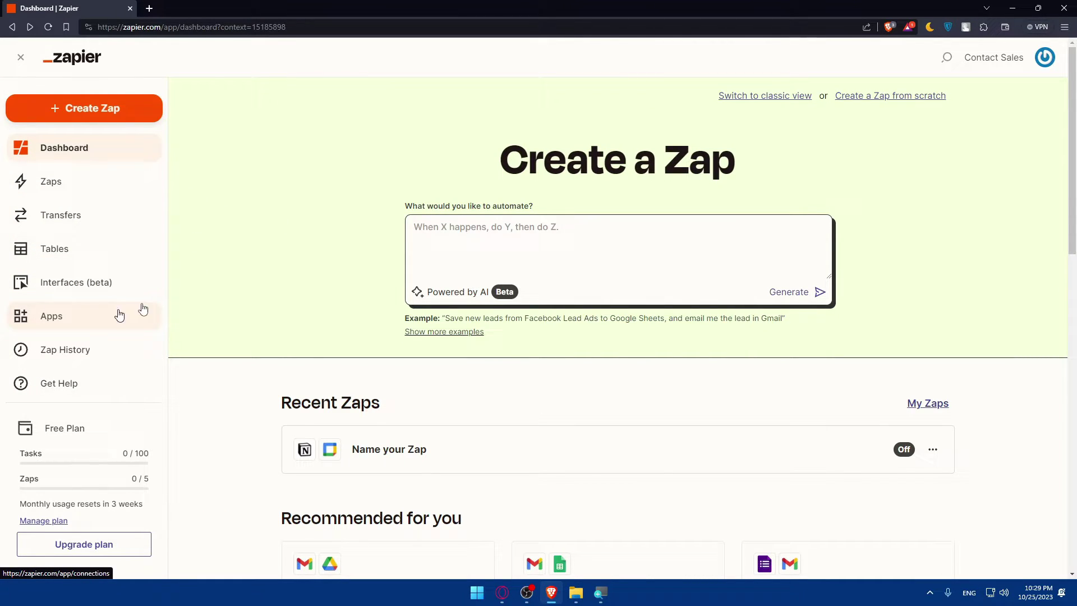
{"action": "left_click", "coordinate": [415, 226]}
{"action": "key", "text": "ctrl+v"}
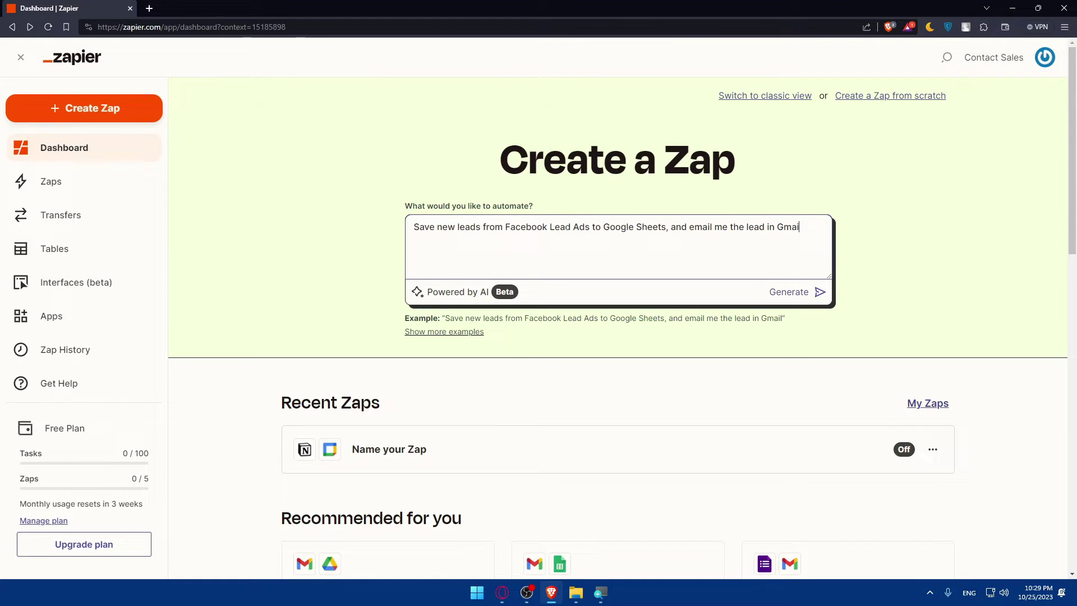
{"action": "type", "text": "l"}
{"action": "left_click", "coordinate": [800, 293]}
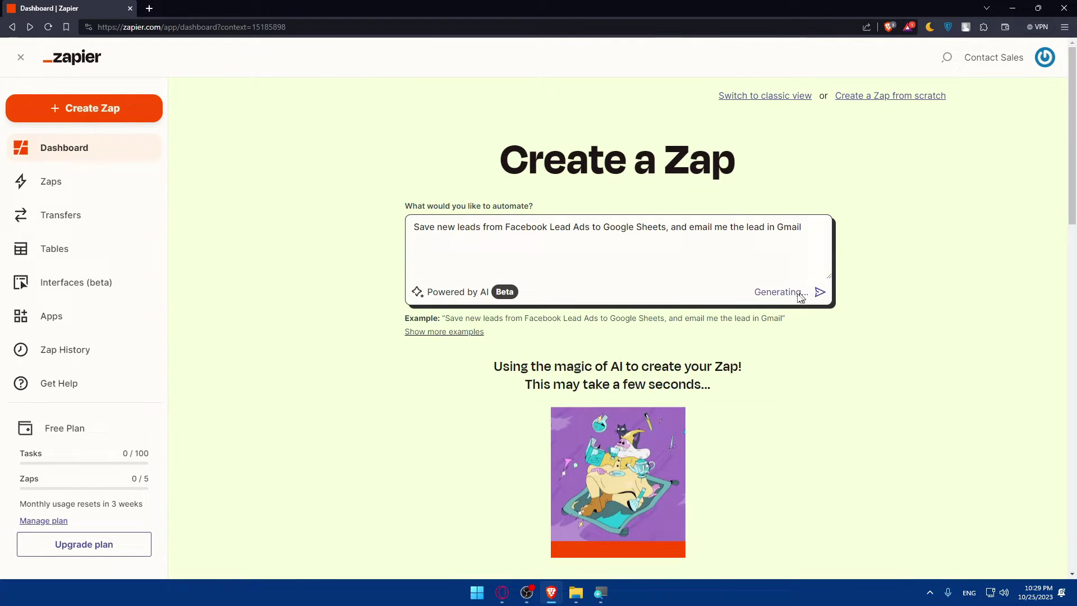
{"action": "scroll", "coordinate": [770, 304], "scroll_direction": "down", "scroll_amount": 2}
{"action": "scroll", "coordinate": [628, 297], "scroll_direction": "down", "scroll_amount": 2}
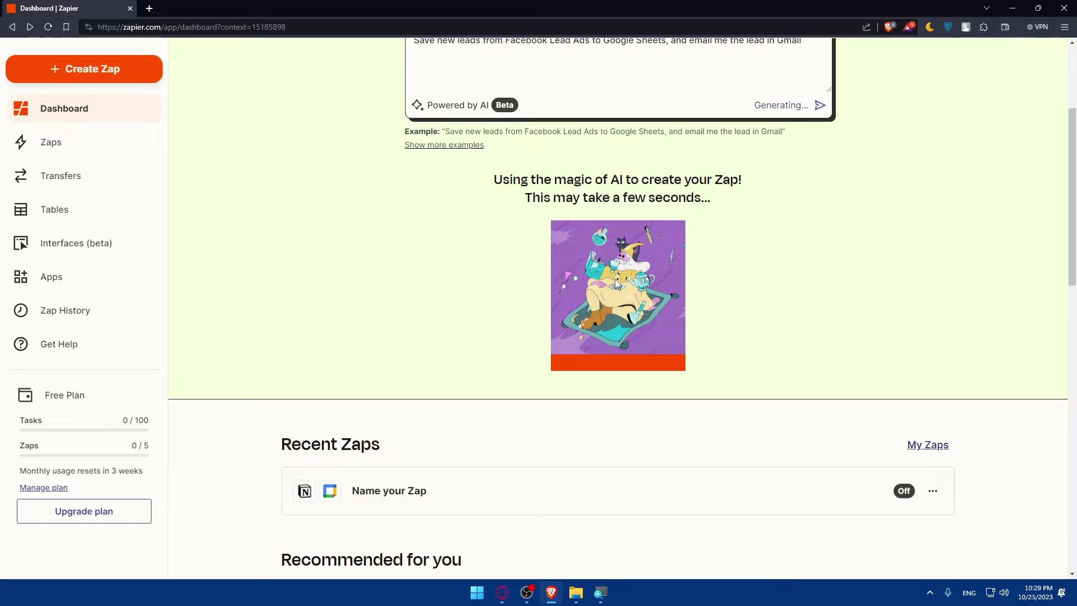
{"action": "scroll", "coordinate": [637, 276], "scroll_direction": "up", "scroll_amount": 4}
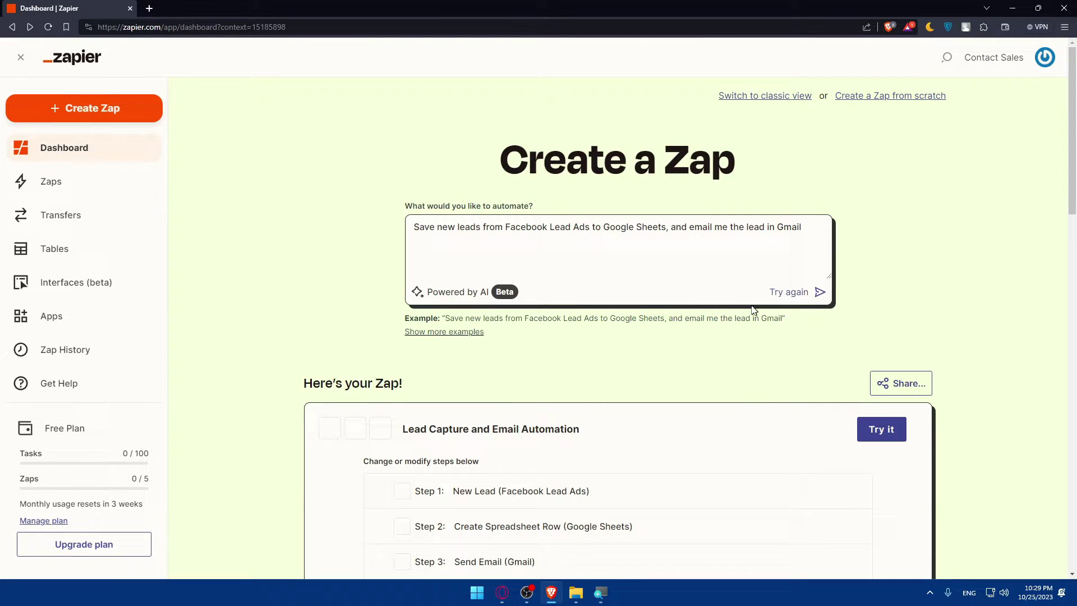
{"action": "scroll", "coordinate": [481, 308], "scroll_direction": "down", "scroll_amount": 3}
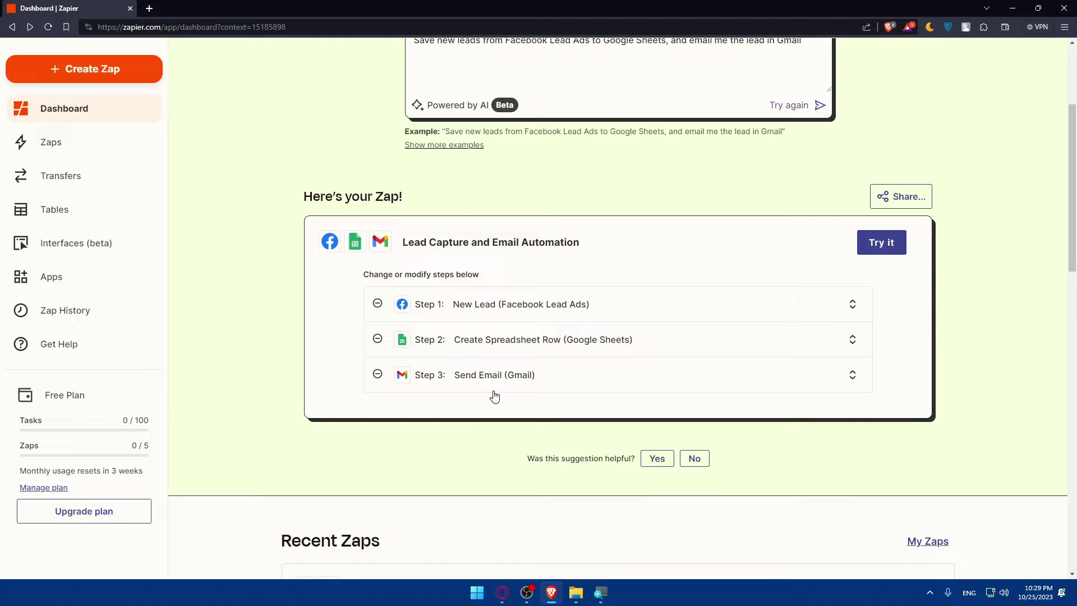
{"action": "scroll", "coordinate": [529, 367], "scroll_direction": "up", "scroll_amount": 2}
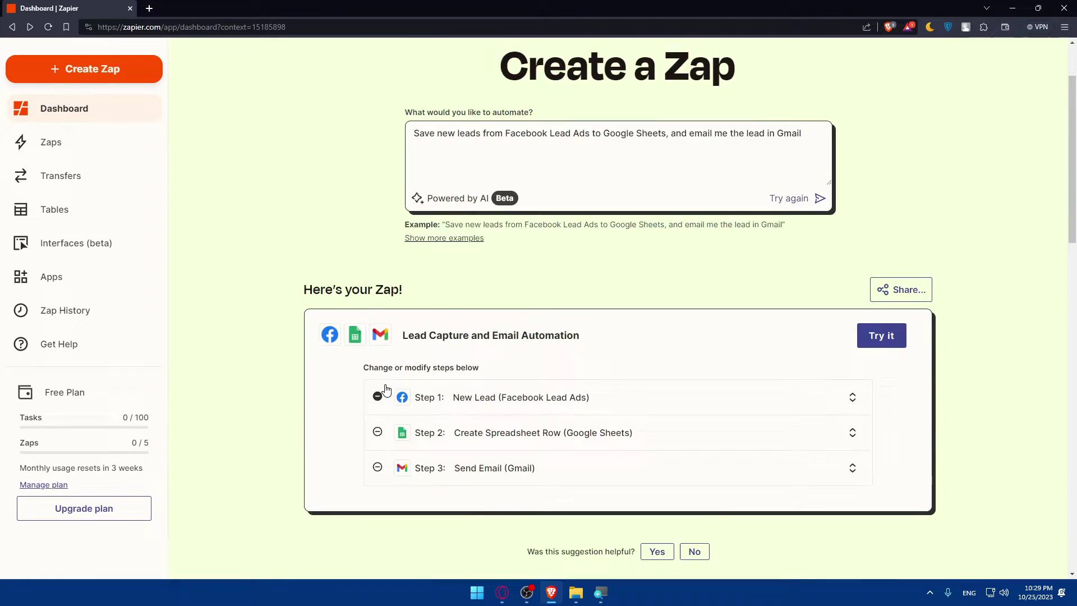
{"action": "scroll", "coordinate": [387, 389], "scroll_direction": "down", "scroll_amount": 2}
{"action": "scroll", "coordinate": [432, 325], "scroll_direction": "down", "scroll_amount": 4}
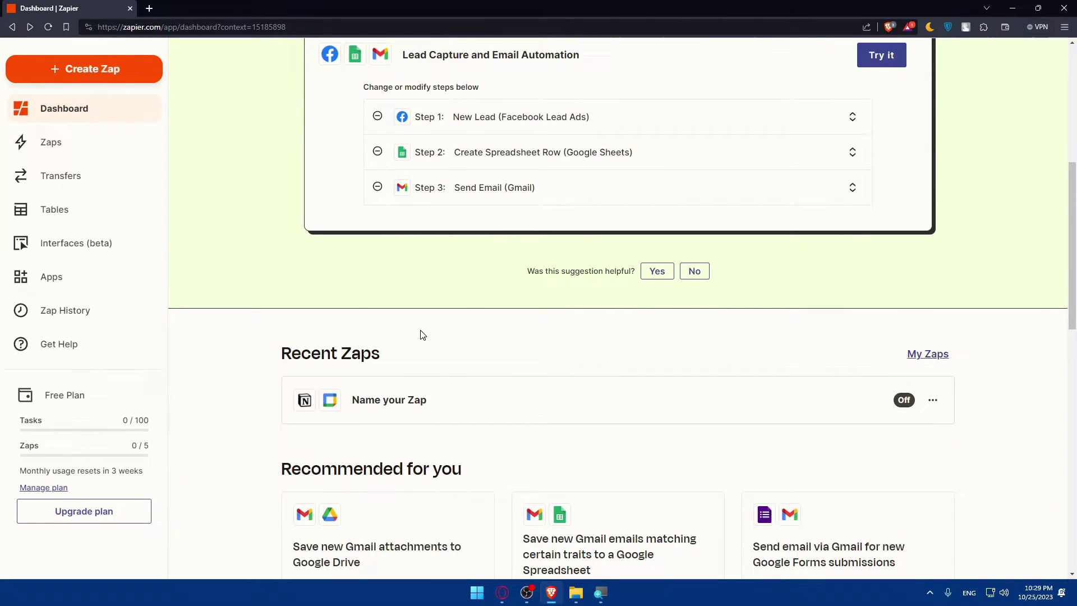
{"action": "scroll", "coordinate": [421, 335], "scroll_direction": "down", "scroll_amount": 6}
{"action": "scroll", "coordinate": [413, 367], "scroll_direction": "up", "scroll_amount": 10}
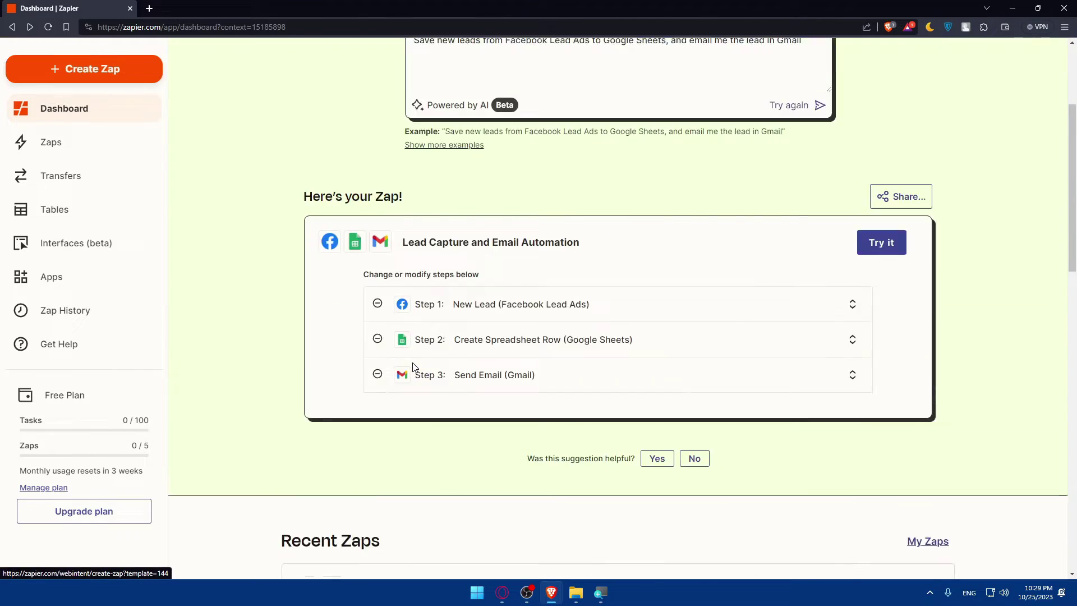
{"action": "scroll", "coordinate": [413, 367], "scroll_direction": "up", "scroll_amount": 4}
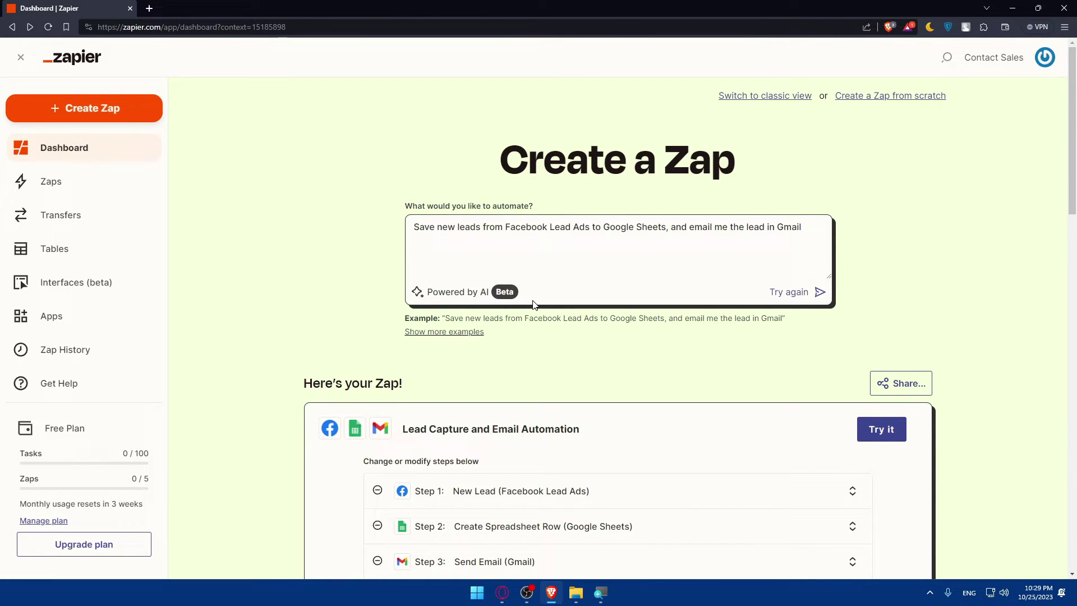
- Replace the old prompt with 'i would like to connect zapier to wordpress' and submit it
{"action": "left_click_drag", "start_coordinate": [802, 227], "coordinate": [378, 241]}
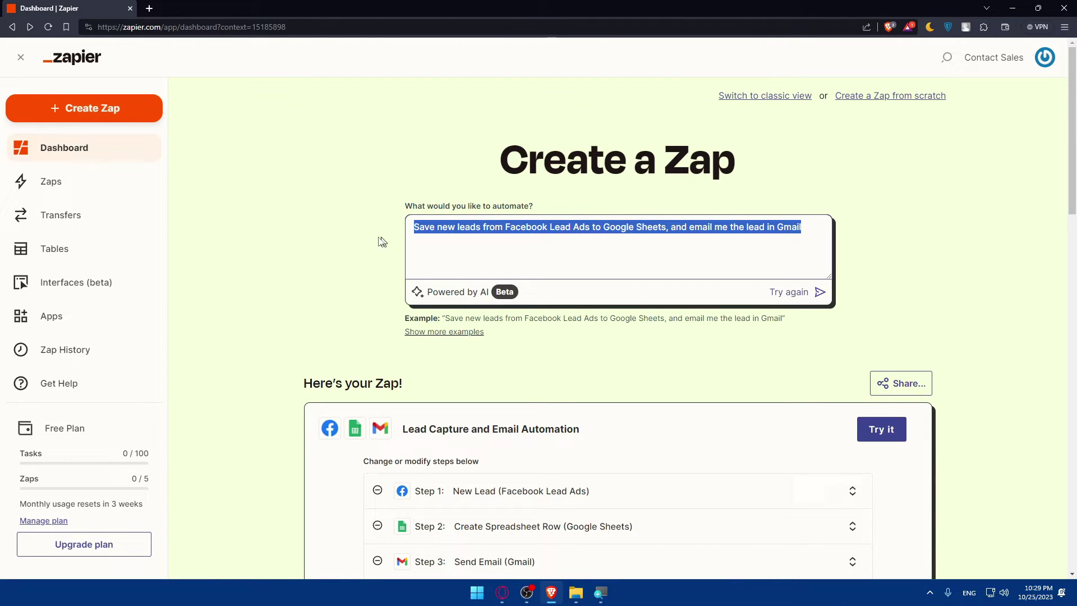
{"action": "key", "text": "alt+Tab"}
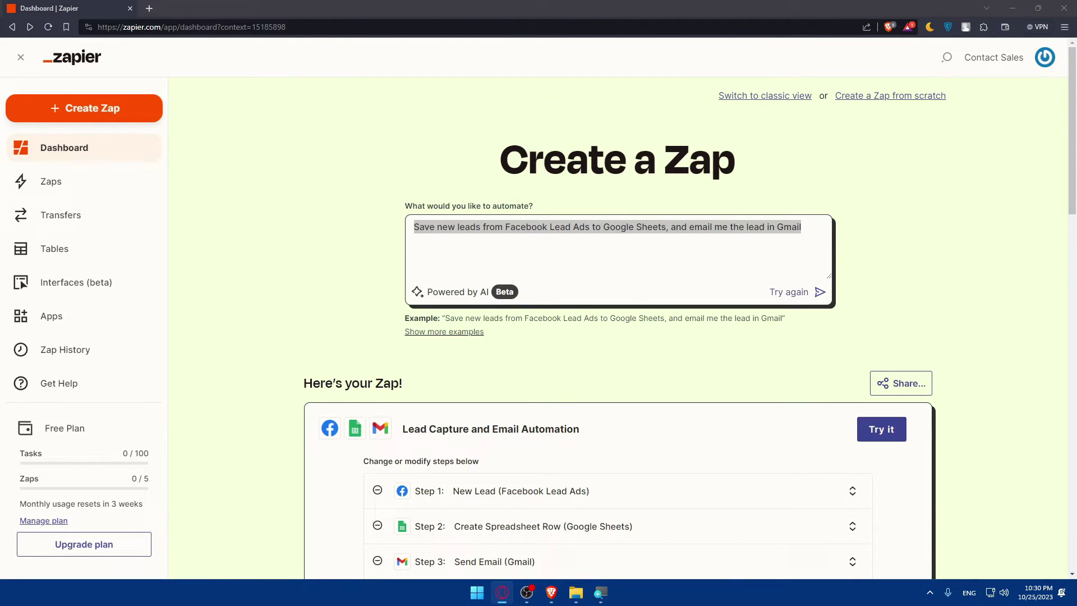
{"action": "key", "text": "alt+Tab"}
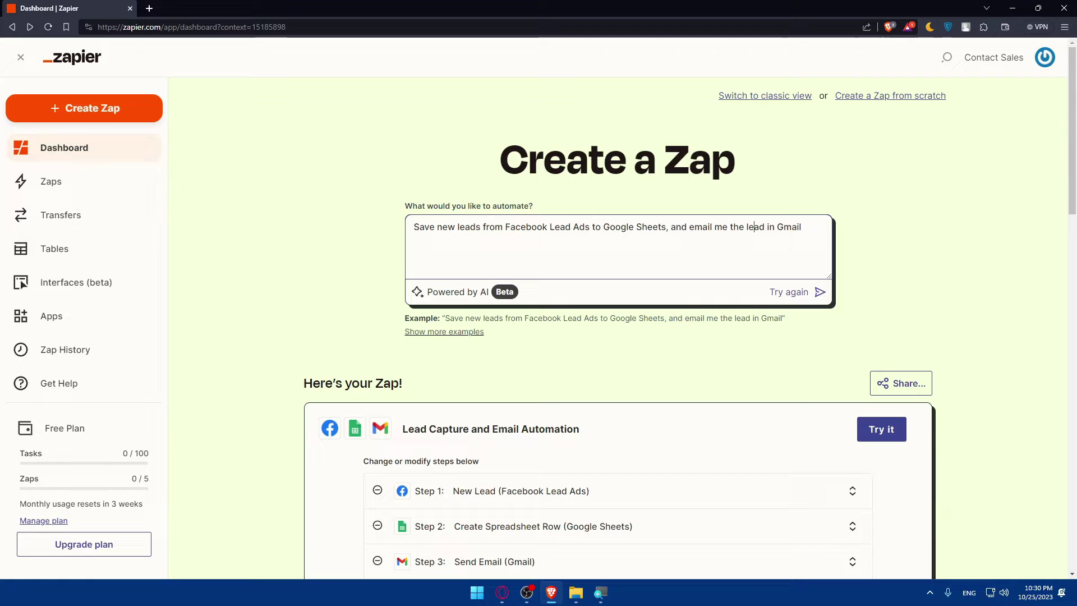
{"action": "key", "text": "BackSpace"}
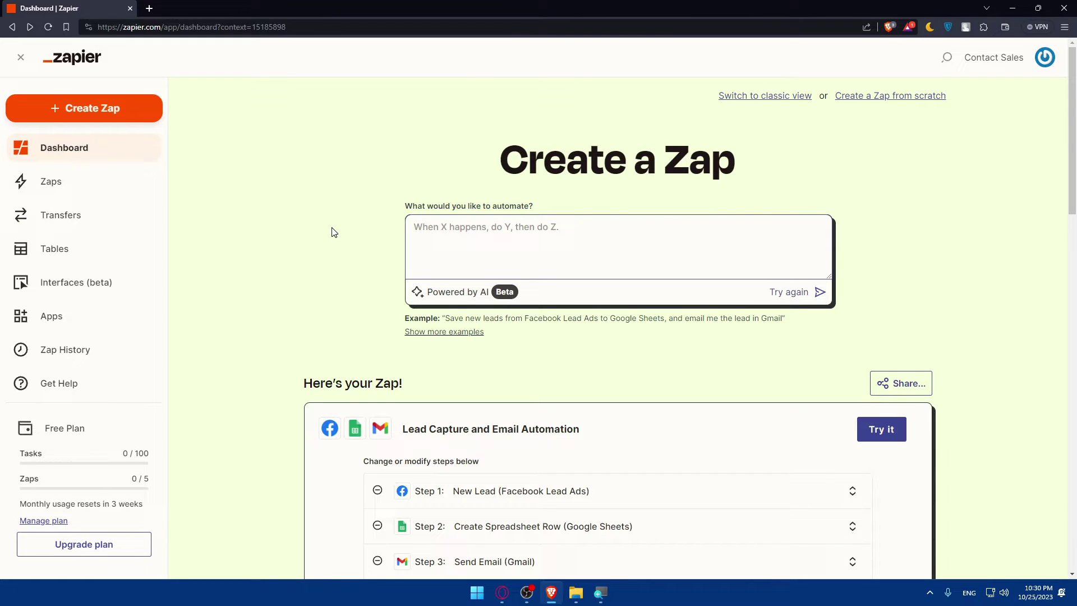
{"action": "type", "text": "i would like to"}
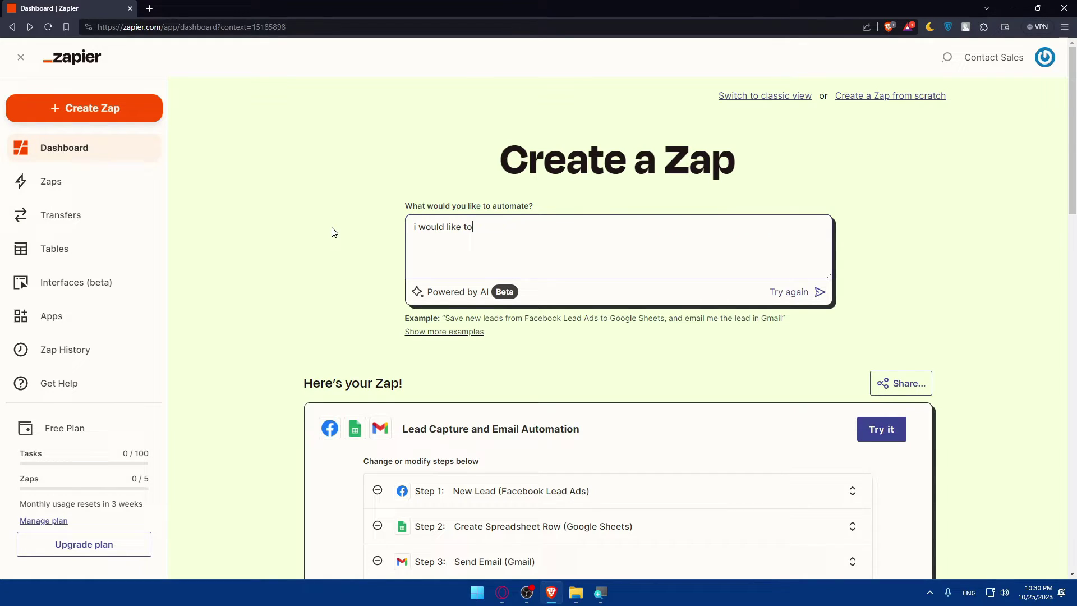
{"action": "type", "text": " connect zapoie"}
{"action": "key", "text": "BackSpace"}
{"action": "key", "text": "BackSpace"}
{"action": "type", "text": "er to wordpress"}
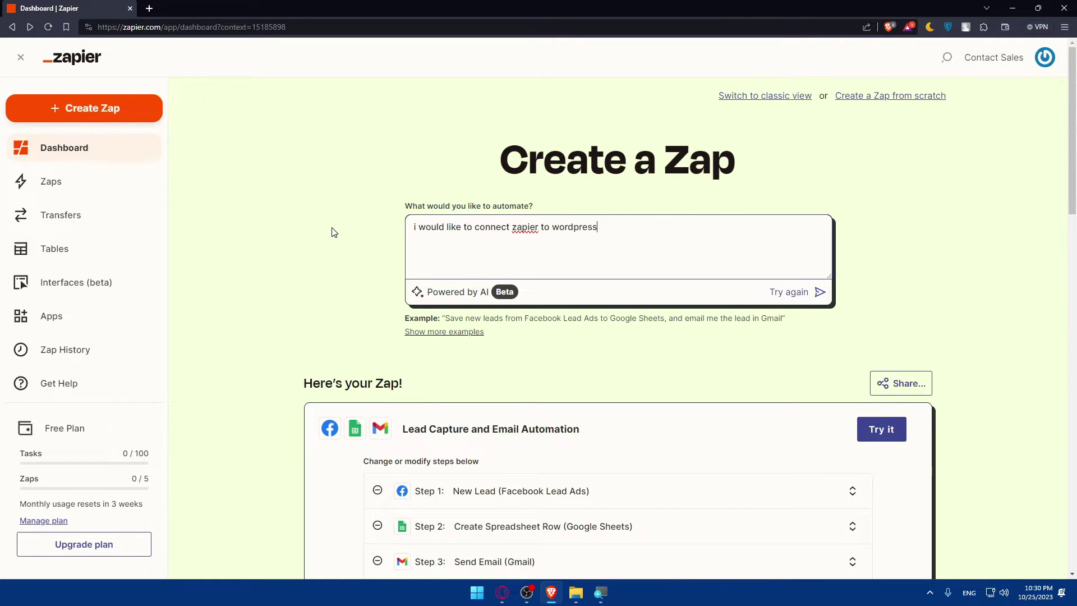
{"action": "key", "text": "Return"}
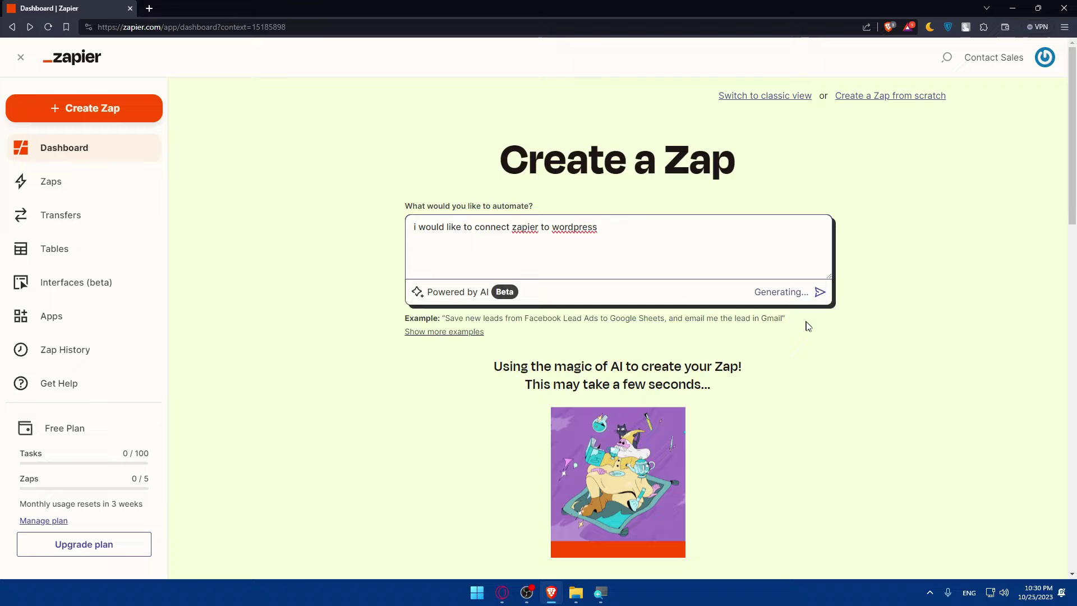
- Review the other WordPress trigger options for step 1, keeping New Post (WordPress)
{"action": "scroll", "coordinate": [752, 316], "scroll_direction": "down", "scroll_amount": 2}
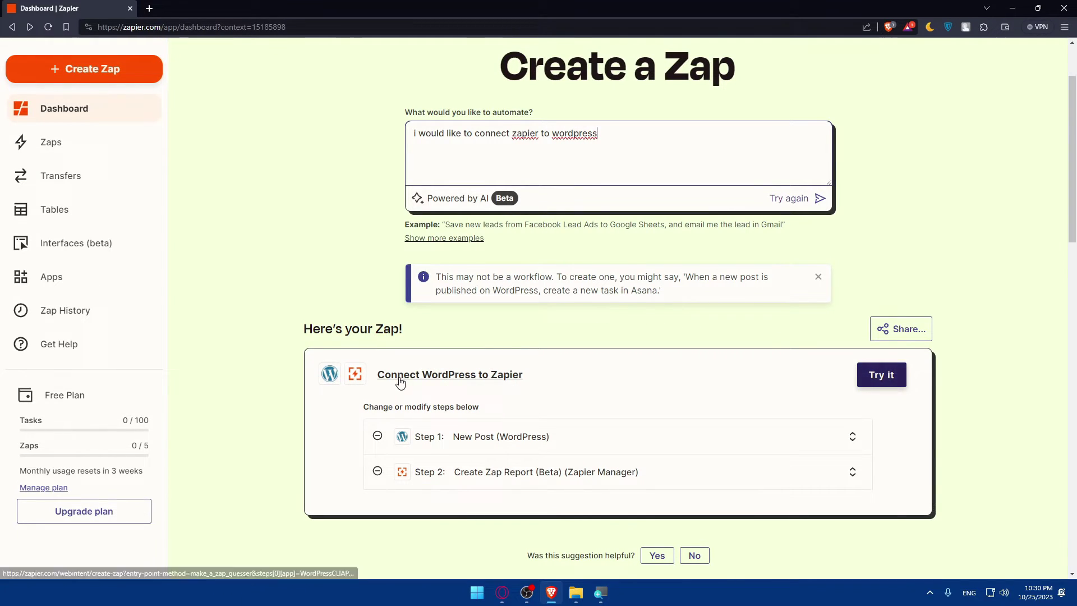
{"action": "scroll", "coordinate": [484, 419], "scroll_direction": "down", "scroll_amount": 2}
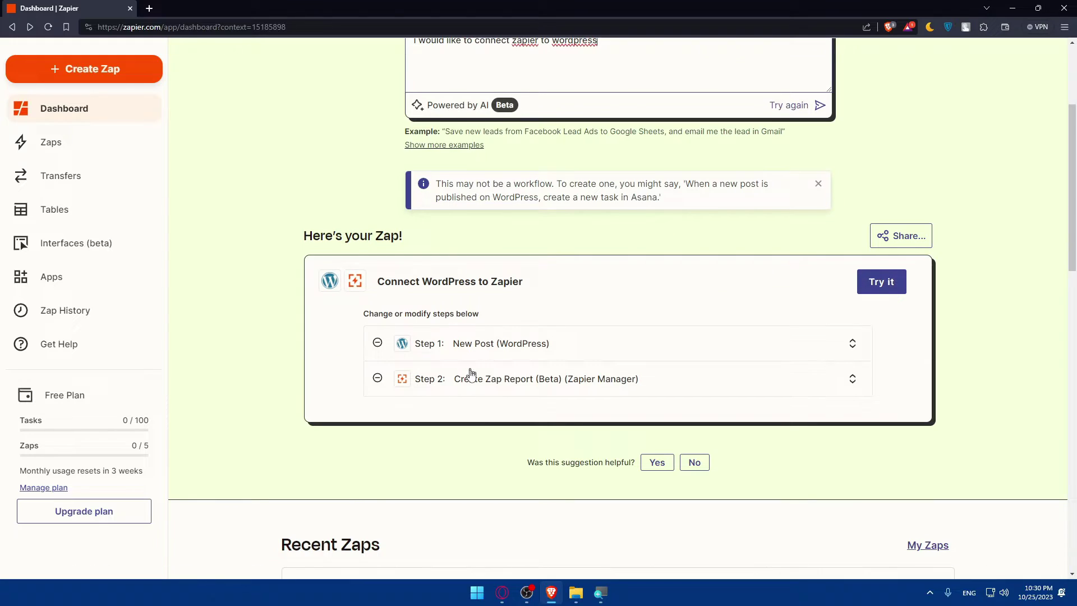
{"action": "left_click", "coordinate": [489, 349]}
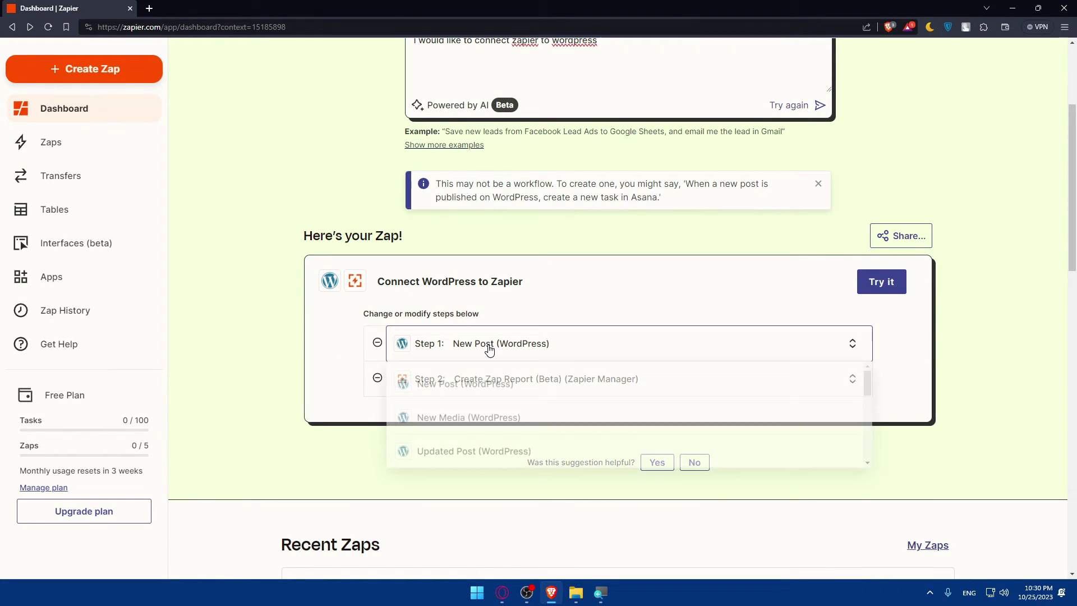
{"action": "left_click", "coordinate": [327, 348]}
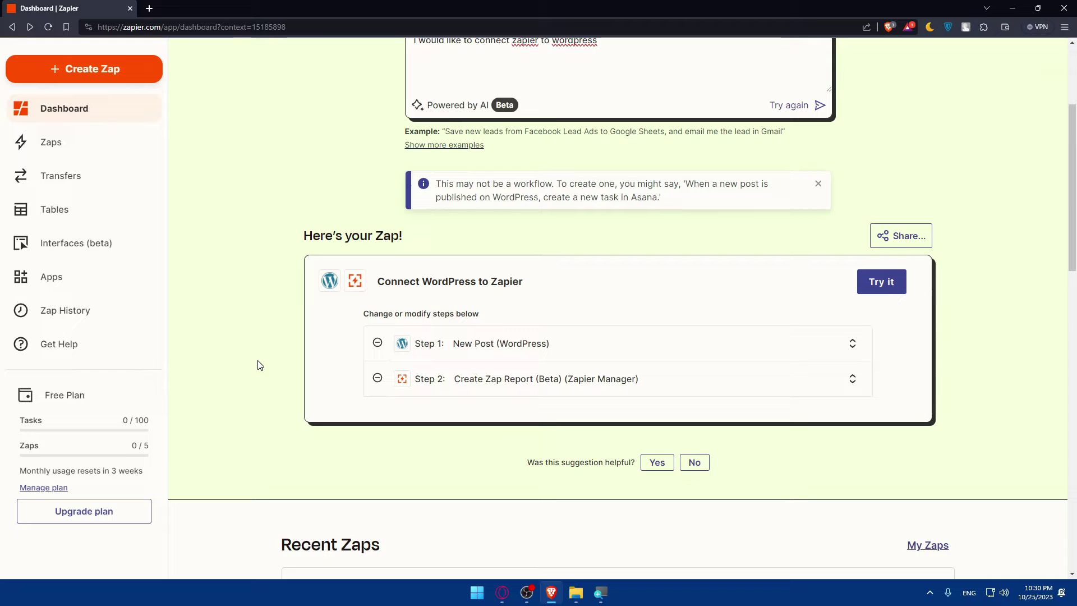
- Open the suggested WordPress Zap in the editor and set the canvas zoom to 100%
{"action": "left_click", "coordinate": [74, 71]}
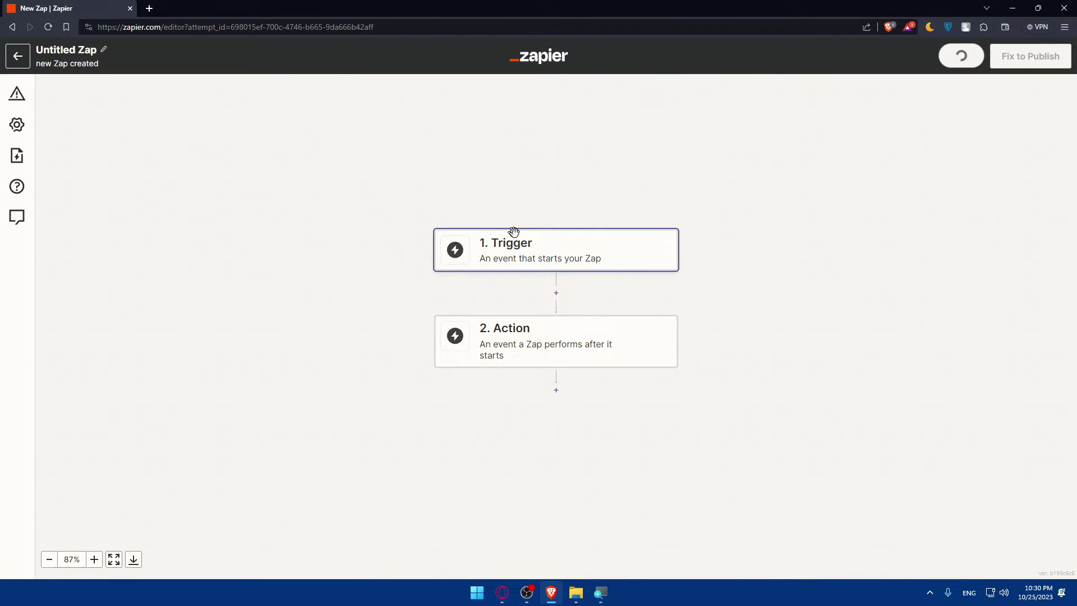
{"action": "scroll", "coordinate": [493, 370], "scroll_direction": "down", "scroll_amount": 3}
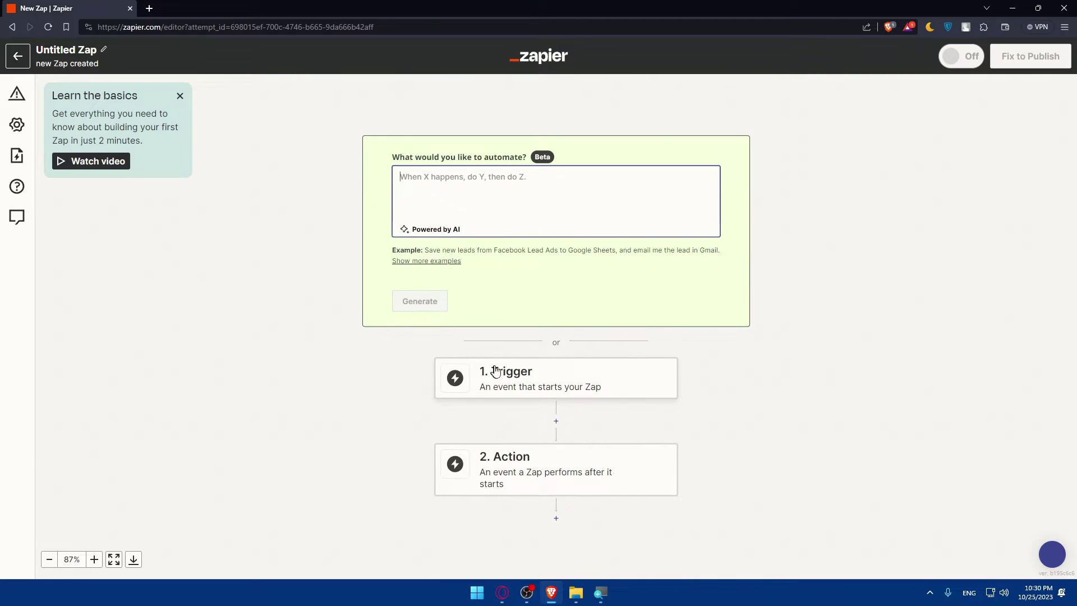
{"action": "scroll", "coordinate": [334, 331], "scroll_direction": "down", "scroll_amount": 2}
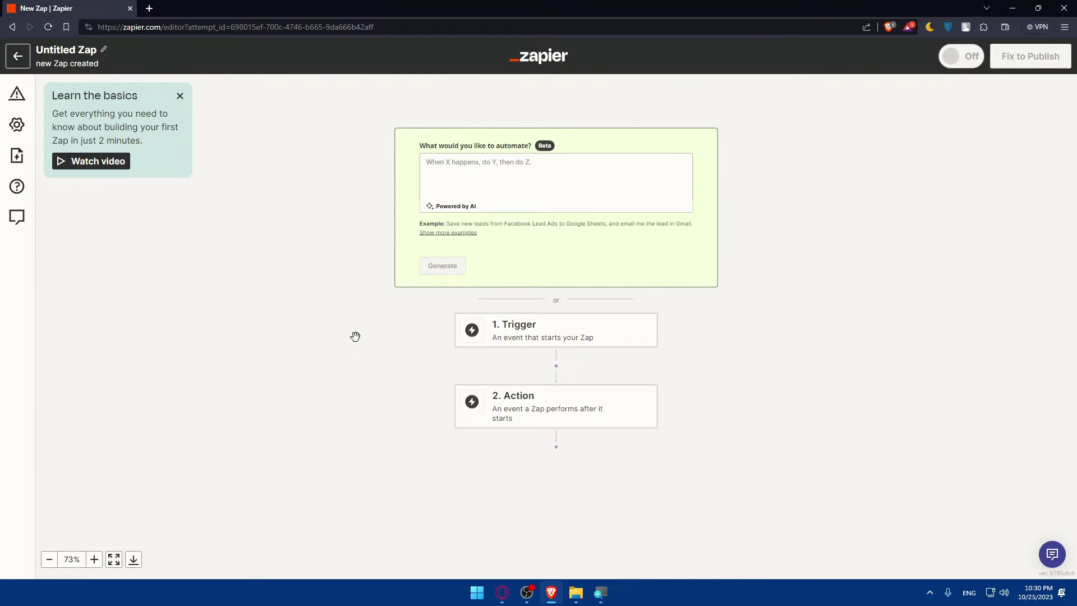
{"action": "scroll", "coordinate": [354, 335], "scroll_direction": "up", "scroll_amount": 1}
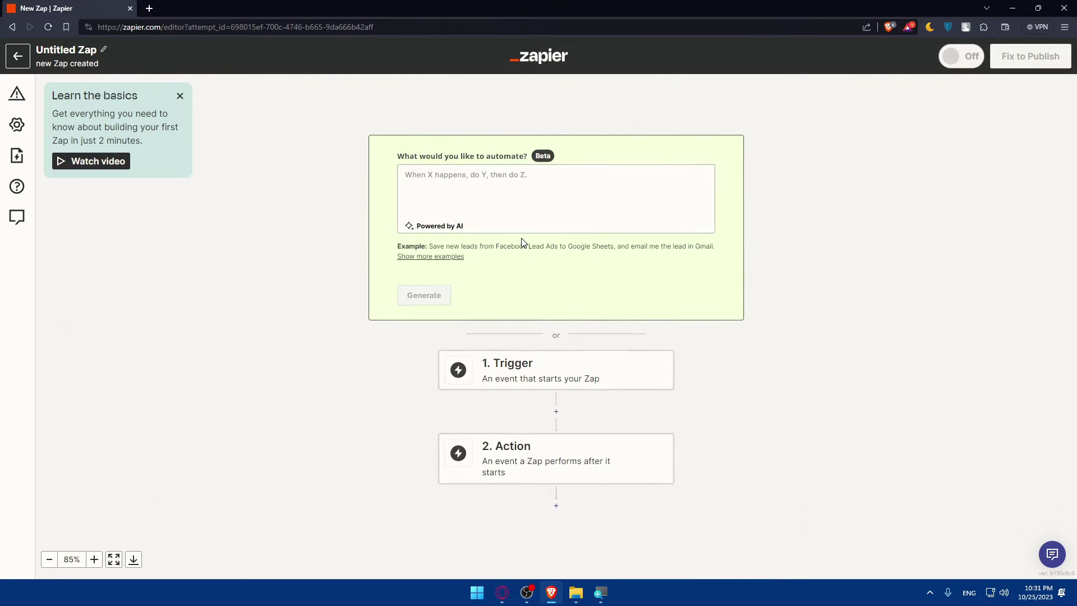
{"action": "left_click", "coordinate": [95, 560]}
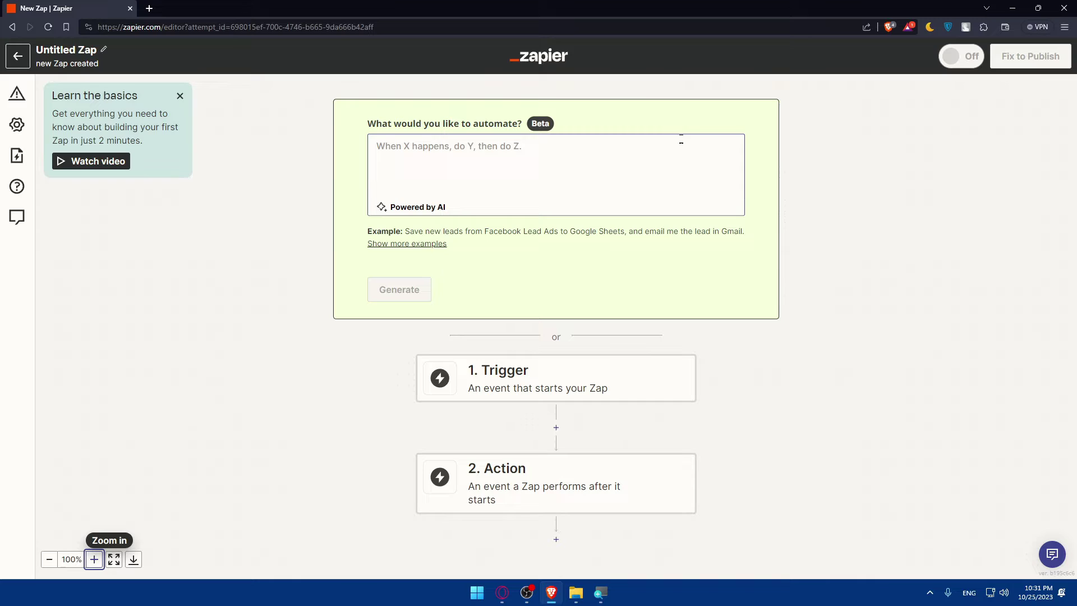
- Search 'wordpress' and set WordPress as the Zap's trigger app
{"action": "left_click", "coordinate": [543, 373]}
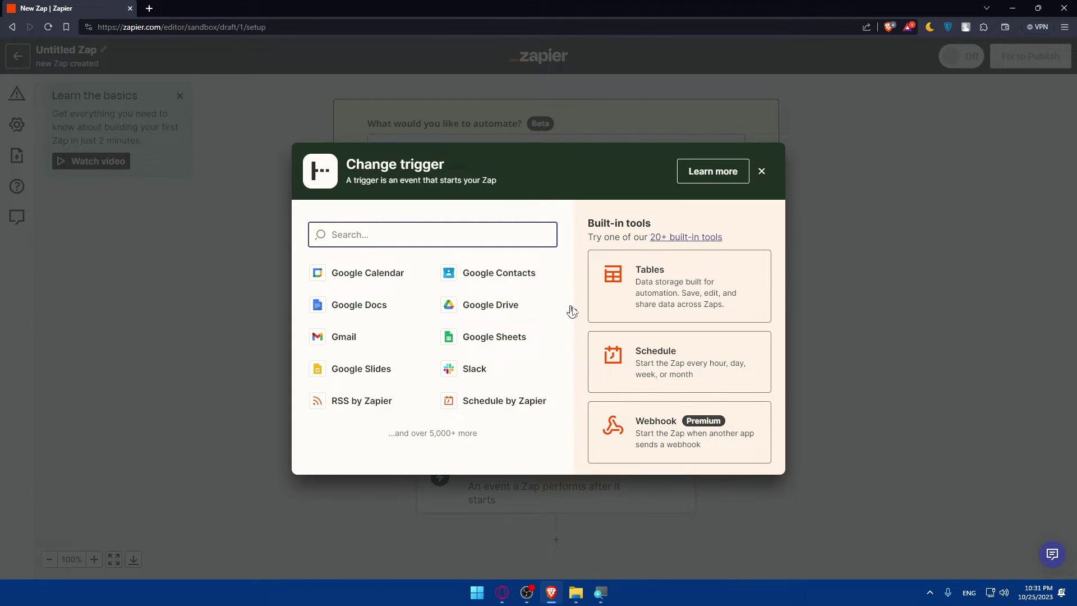
{"action": "type", "text": "wordpress"}
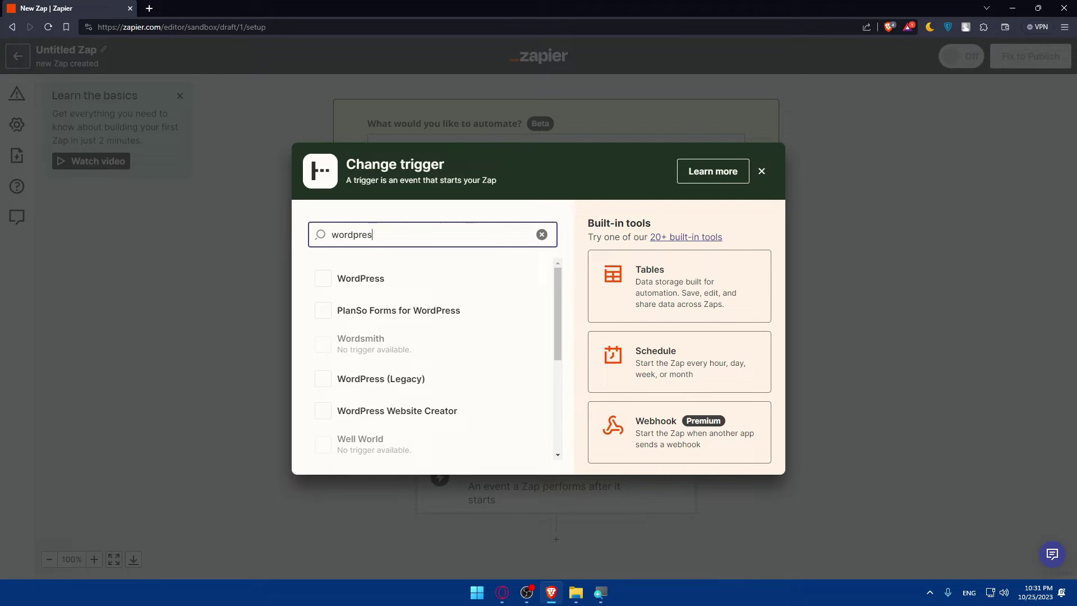
{"action": "left_click", "coordinate": [344, 286]}
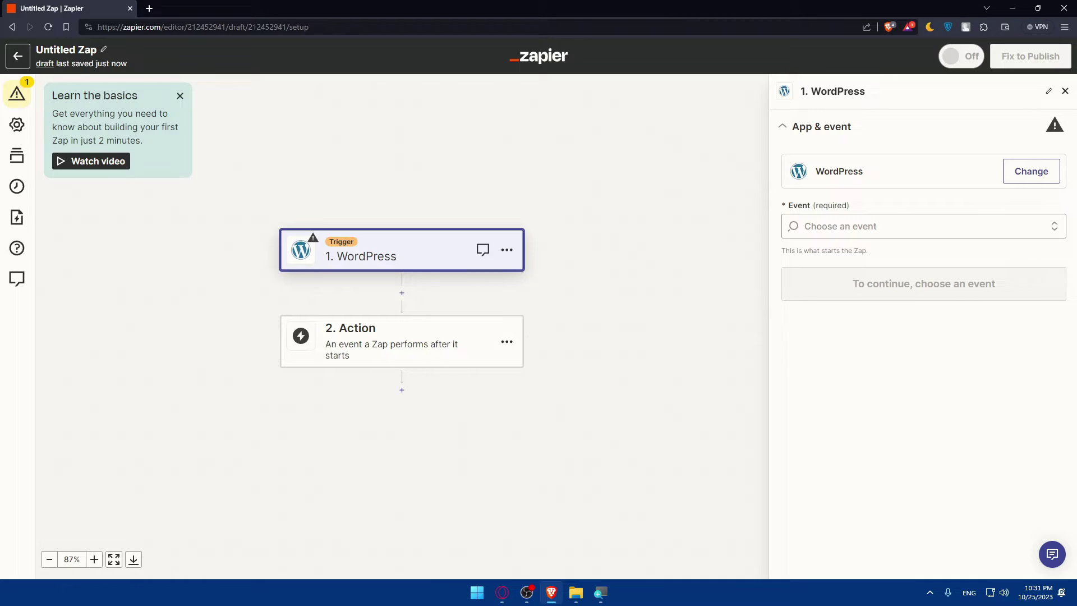
- Make step 2 a WordPress action with the Create Post event
{"action": "left_click", "coordinate": [473, 363]}
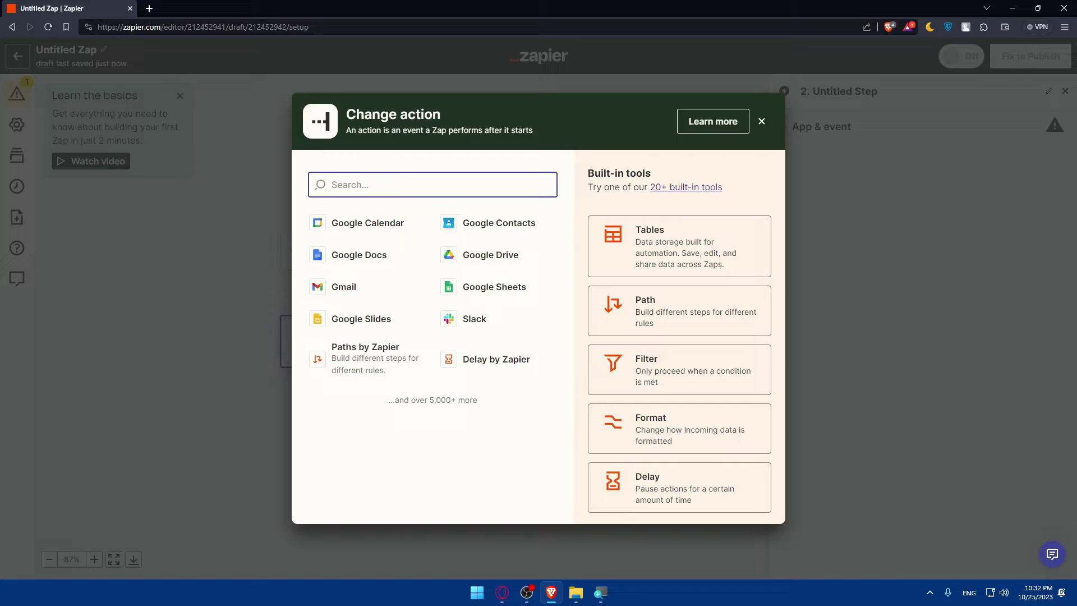
{"action": "type", "text": "new post"}
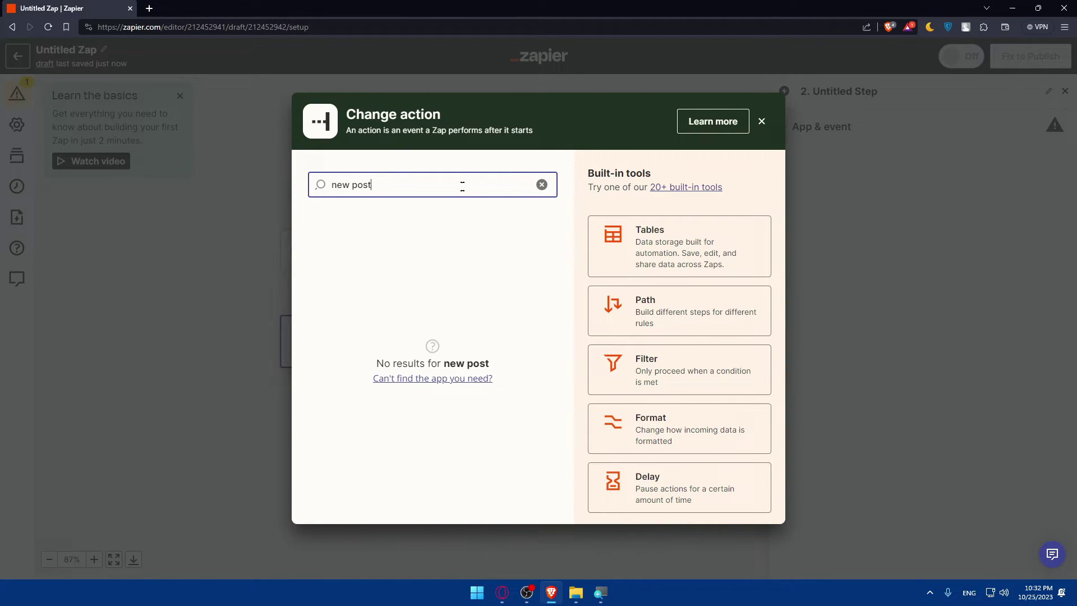
{"action": "left_click_drag", "start_coordinate": [462, 186], "coordinate": [306, 187]}
{"action": "type", "text": "wor"}
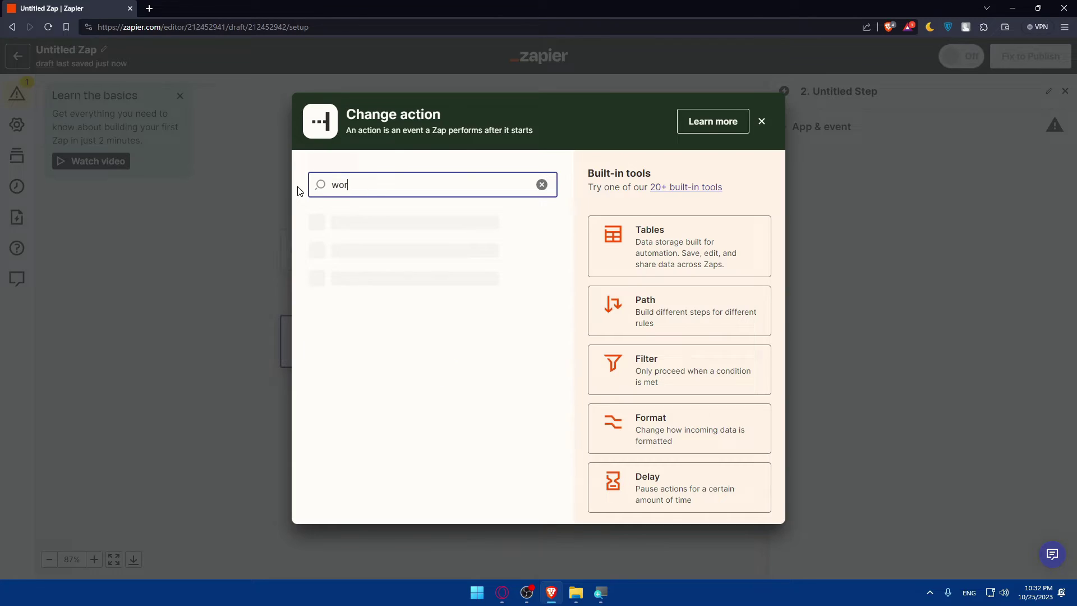
{"action": "type", "text": "d"}
{"action": "left_click", "coordinate": [337, 226]}
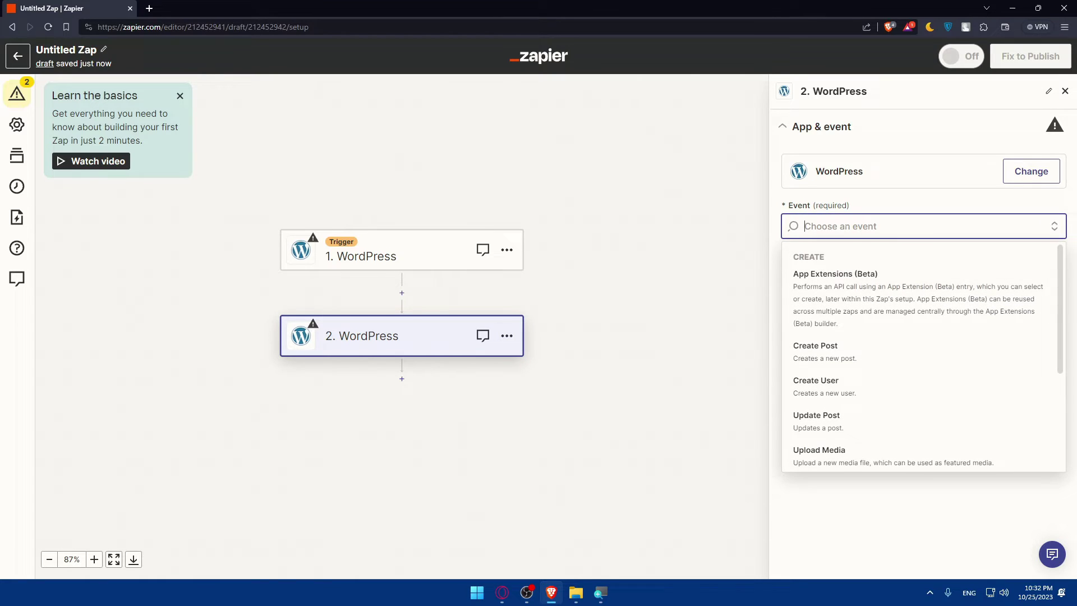
{"action": "type", "text": "new"}
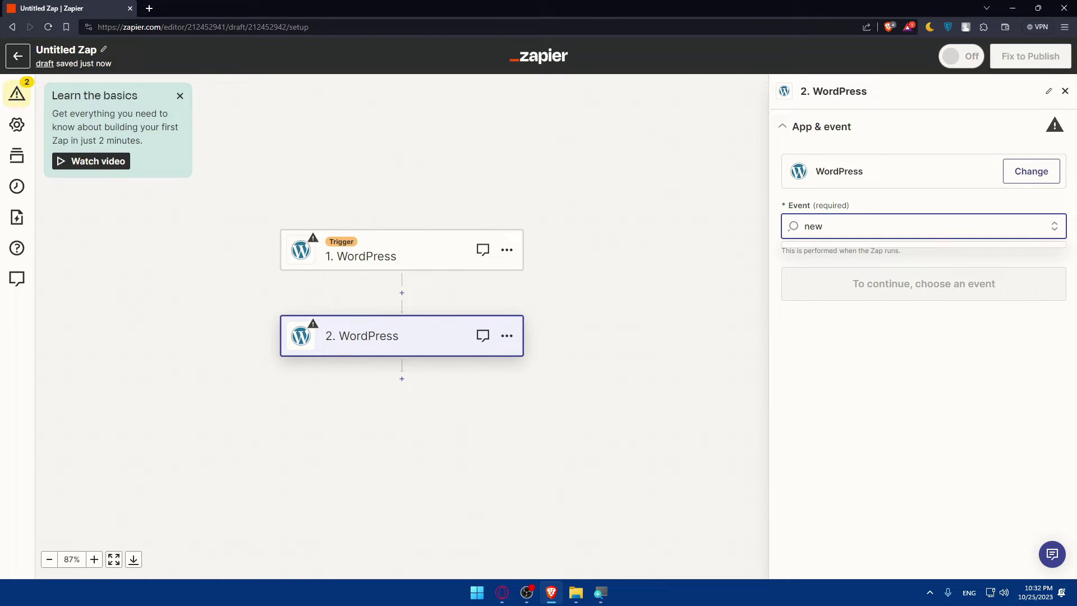
{"action": "key", "text": "BackSpace"}
{"action": "key", "text": "BackSpace"}
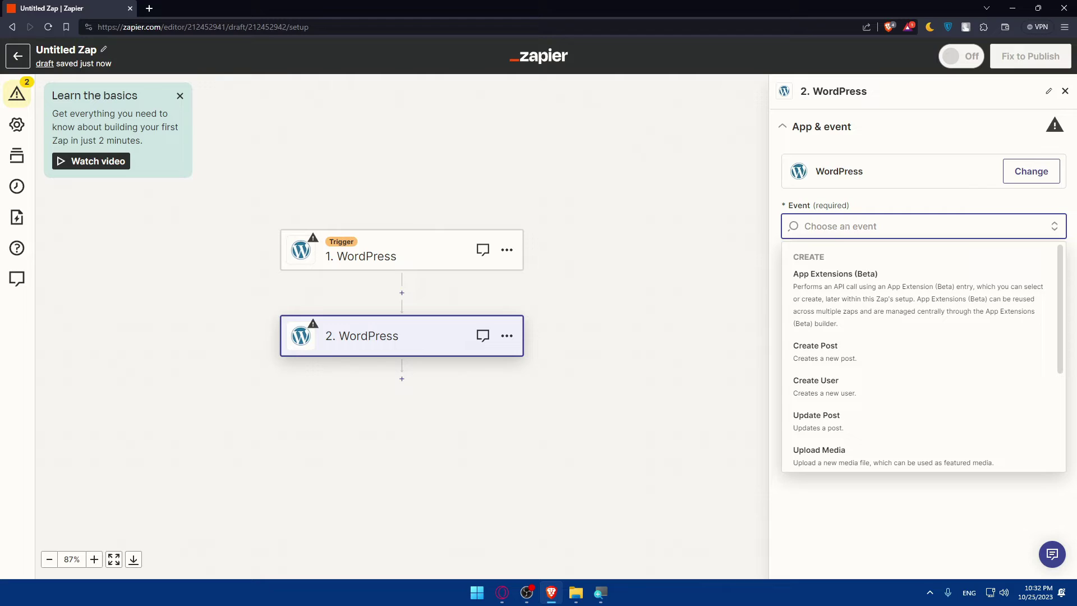
{"action": "left_click", "coordinate": [858, 353]}
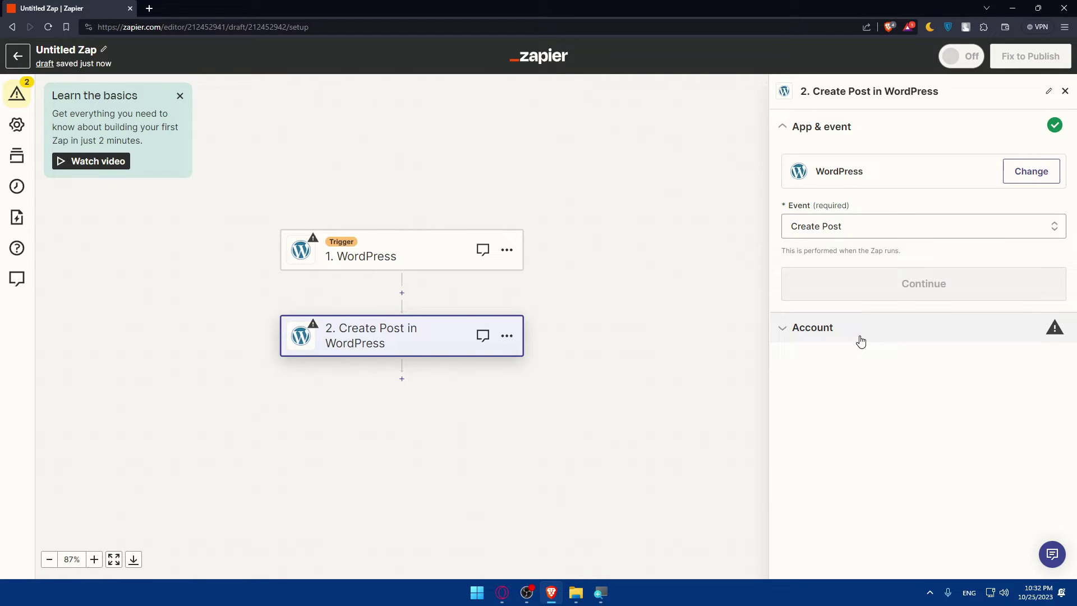
- Continue to the account section and open the WordPress Connect an Account form
{"action": "left_click", "coordinate": [859, 288]}
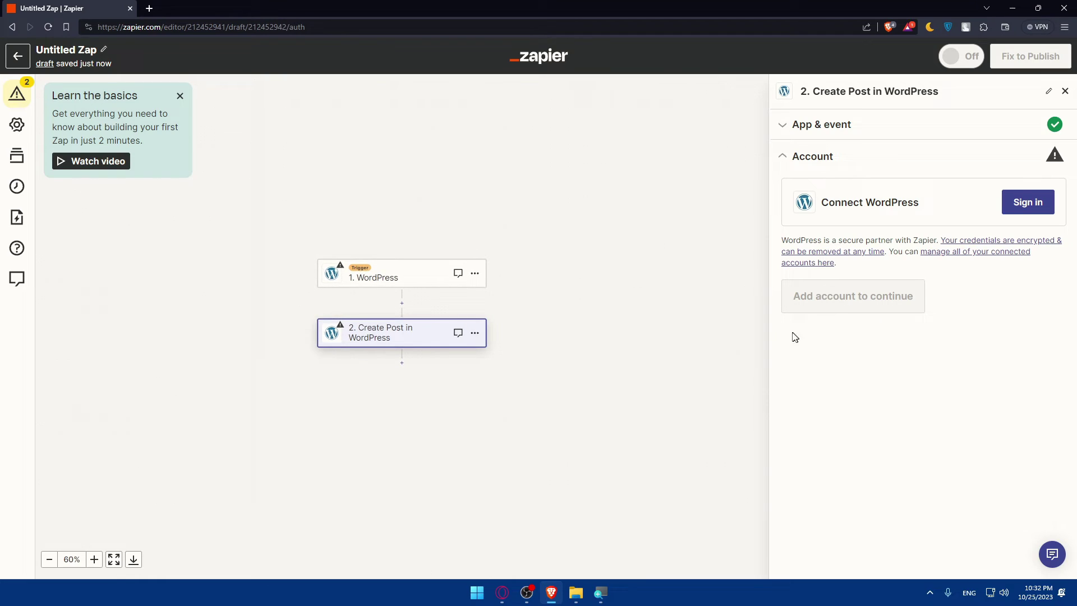
{"action": "left_click", "coordinate": [1024, 212]}
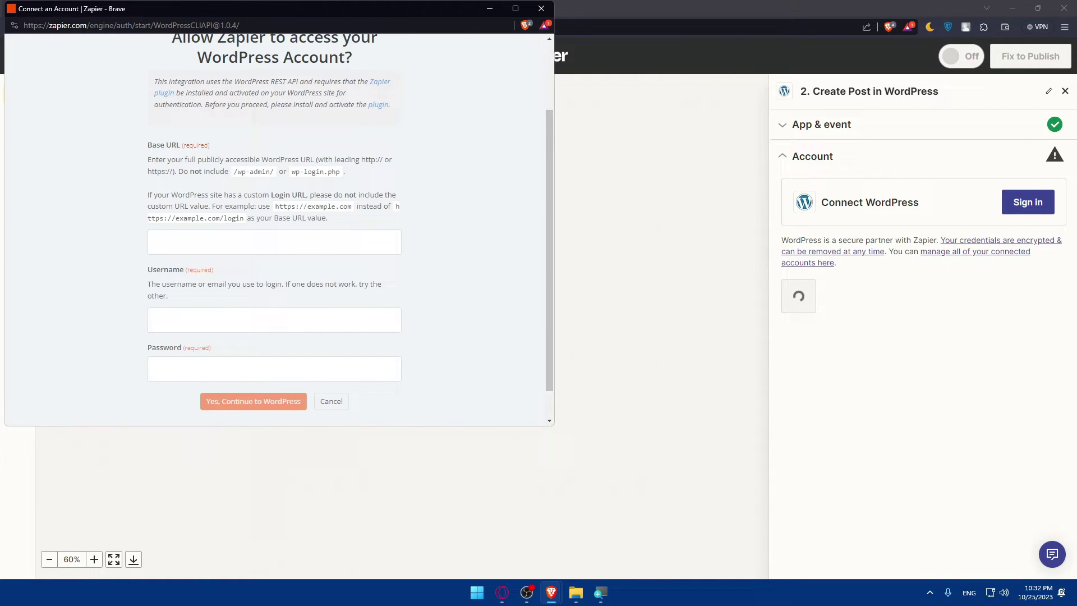
{"action": "scroll", "coordinate": [247, 285], "scroll_direction": "up", "scroll_amount": 2}
{"action": "left_click_drag", "start_coordinate": [169, 97], "coordinate": [369, 130]}
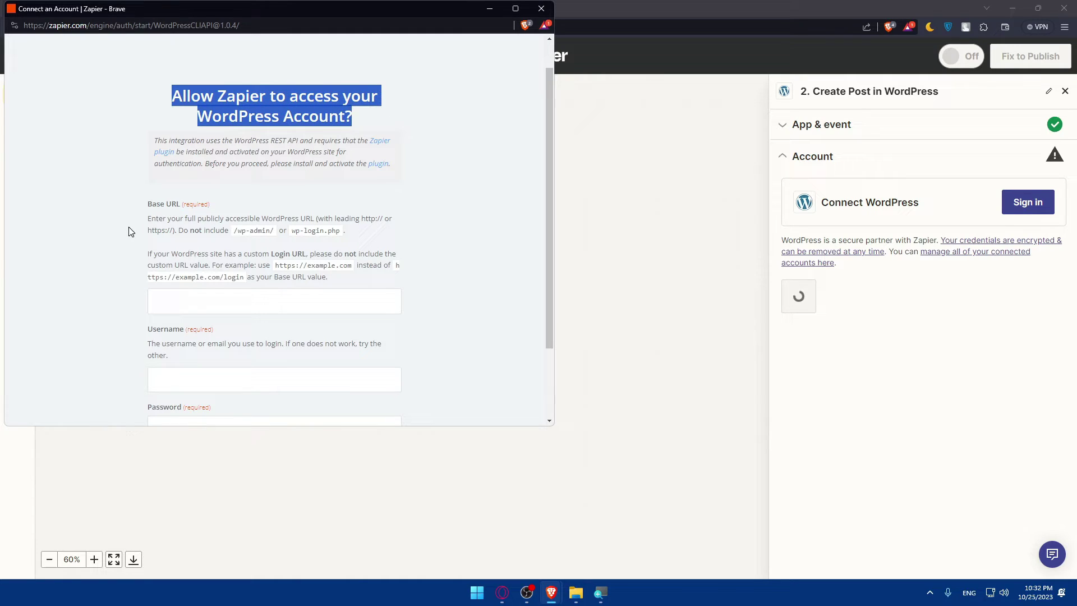
{"action": "left_click", "coordinate": [140, 211]}
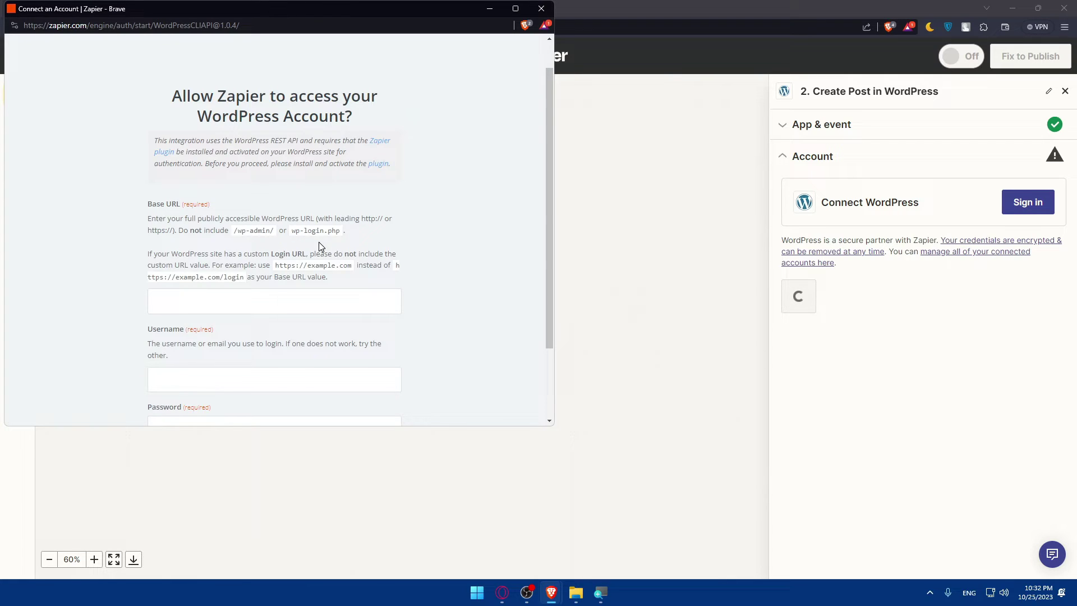
- Read the Base URL help text and select the Base URL and username fields
{"action": "scroll", "coordinate": [319, 241], "scroll_direction": "down", "scroll_amount": 2}
{"action": "scroll", "coordinate": [211, 269], "scroll_direction": "up", "scroll_amount": 2}
{"action": "left_click_drag", "start_coordinate": [348, 265], "coordinate": [271, 265]}
{"action": "left_click", "coordinate": [176, 276]}
{"action": "scroll", "coordinate": [290, 282], "scroll_direction": "down", "scroll_amount": 3}
{"action": "left_click", "coordinate": [236, 208]}
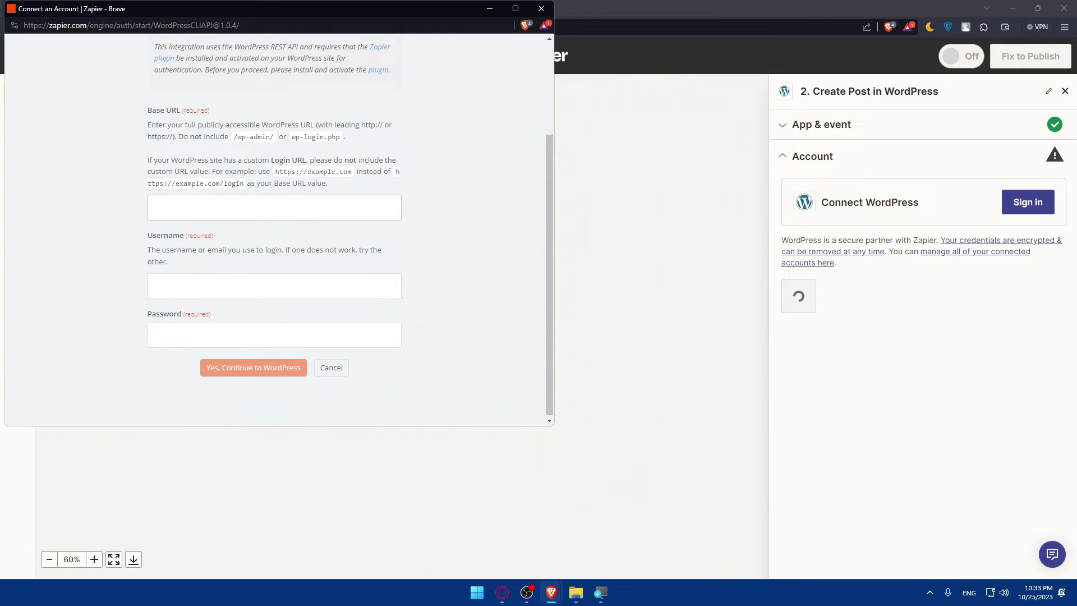
{"action": "left_click", "coordinate": [187, 284]}
{"action": "left_click_drag", "start_coordinate": [274, 174], "coordinate": [353, 179]}
{"action": "key", "text": "ctrl+c"}
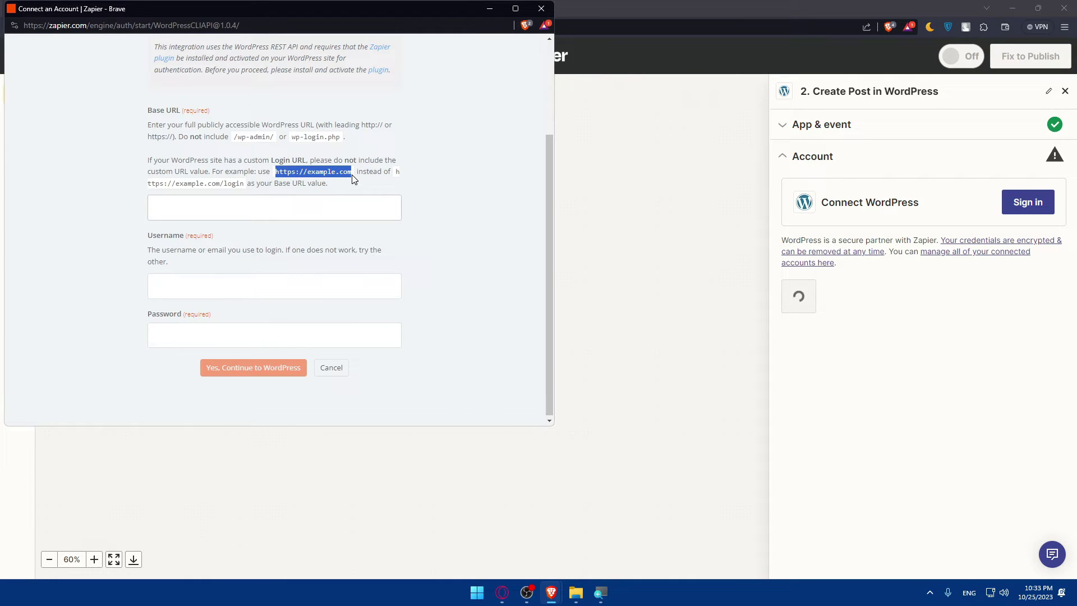
{"action": "left_click", "coordinate": [357, 202]}
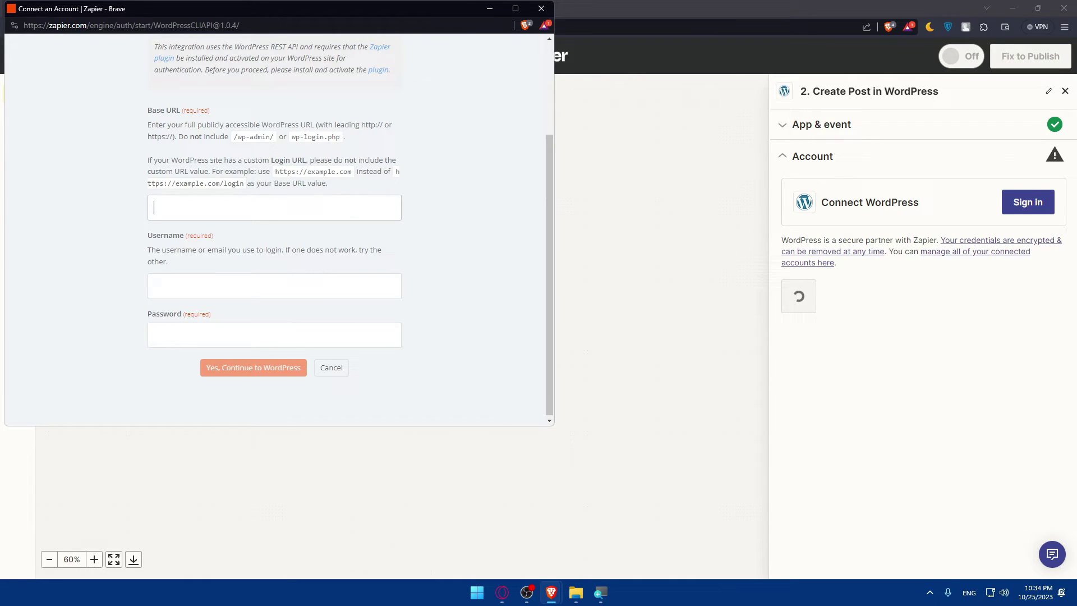
{"action": "key", "text": "ctrl+v"}
{"action": "left_click_drag", "start_coordinate": [211, 207], "coordinate": [182, 207]}
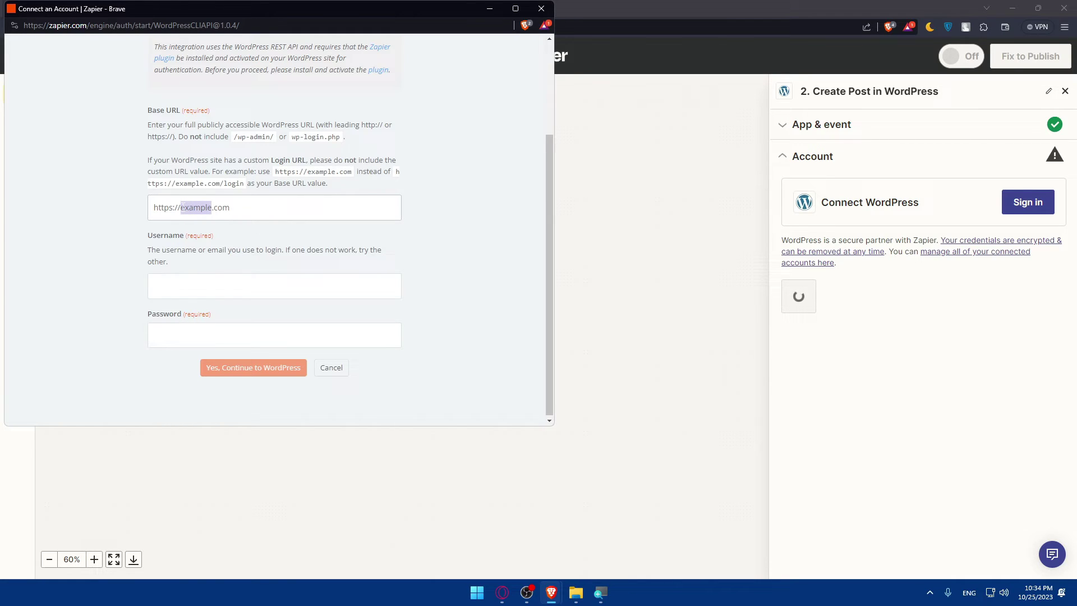
{"action": "type", "text": "test"}
- Fill in the WordPress username and the account password
{"action": "left_click", "coordinate": [189, 283]}
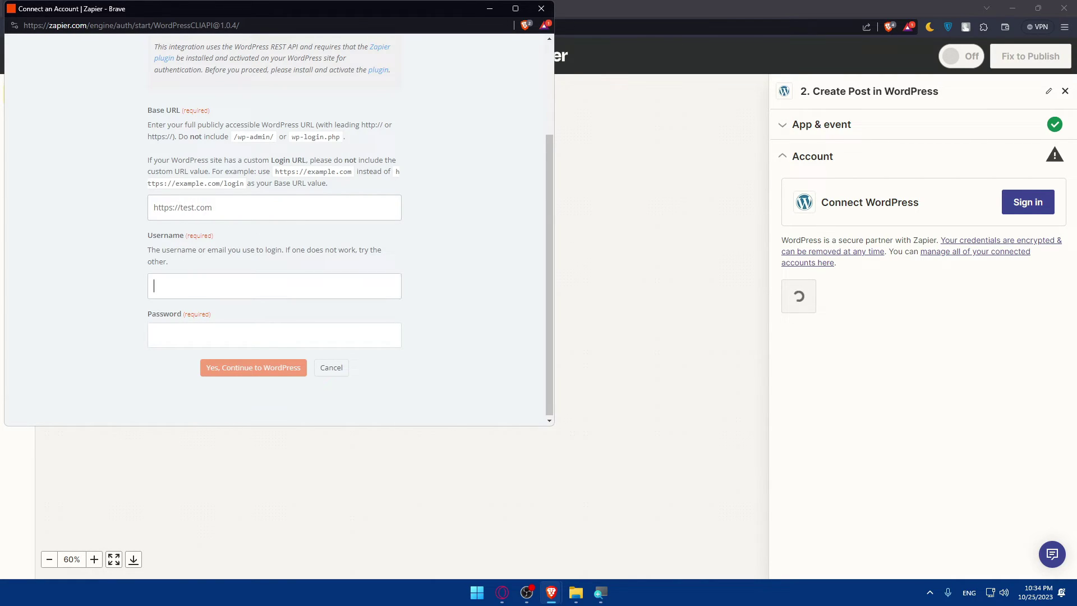
{"action": "type", "text": "test36987"}
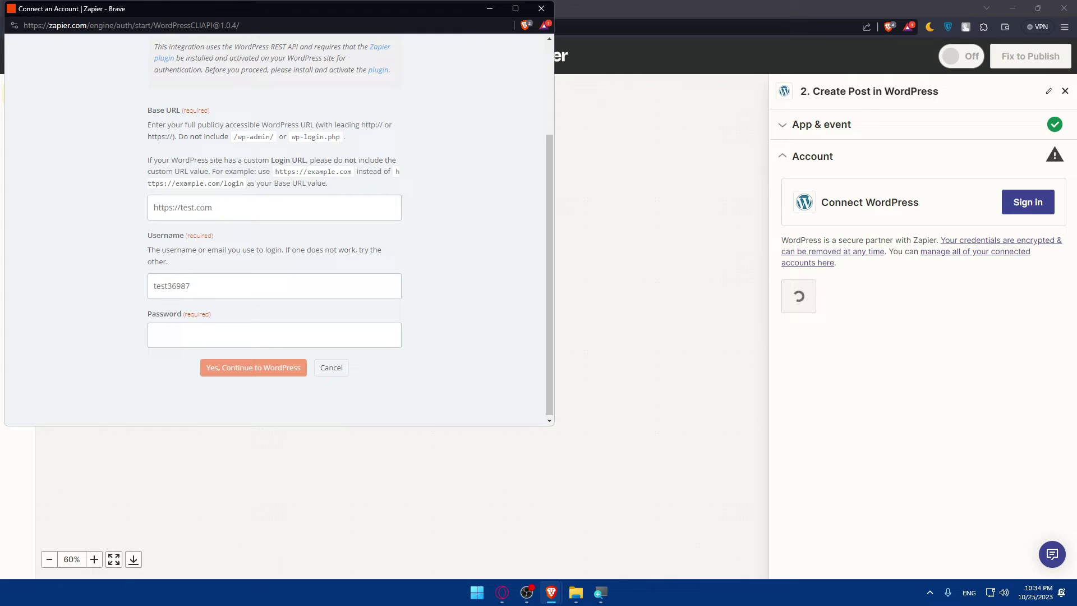
{"action": "type", "text": "********"}
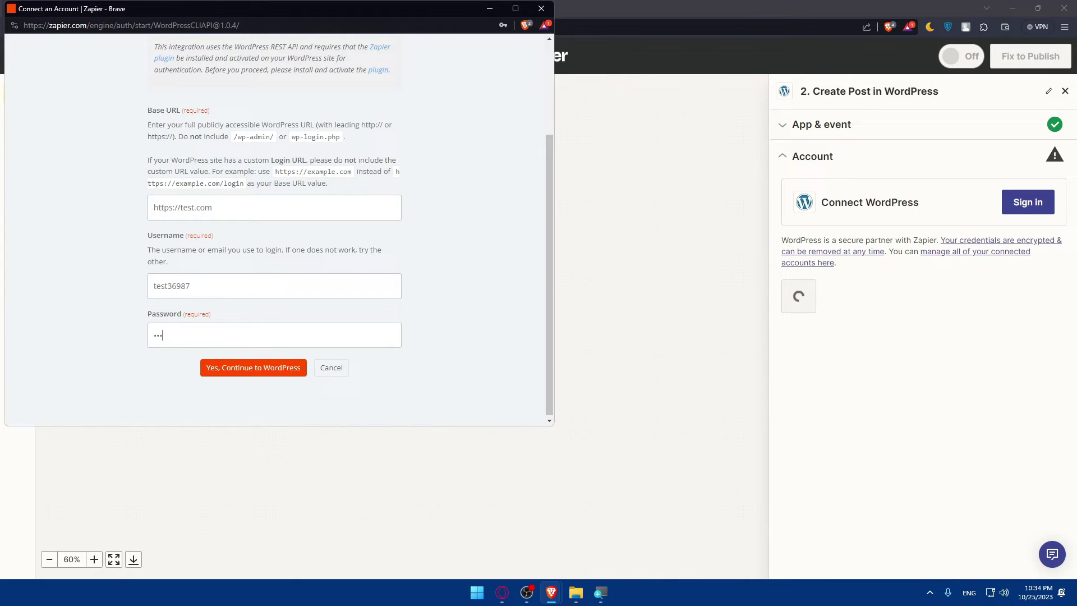
{"action": "type", "text": "**********"}
- Submit the WordPress credentials; authentication fails because the Zapier plugin isn't activated
{"action": "left_click", "coordinate": [236, 375]}
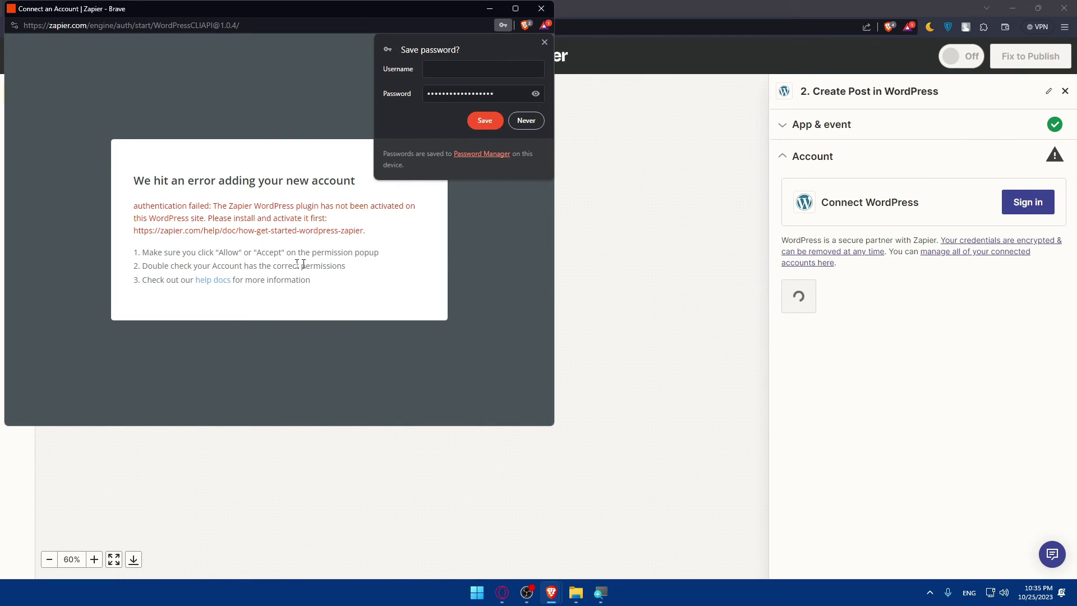
- Close the failed Connect an Account window to get back to the Zap editor
{"action": "left_click", "coordinate": [541, 9]}
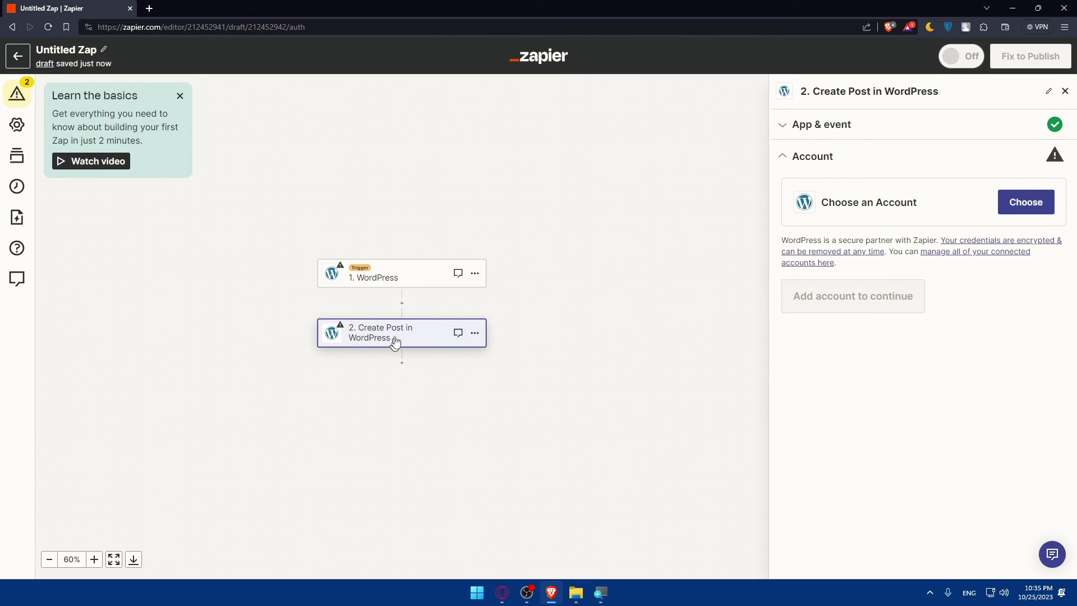